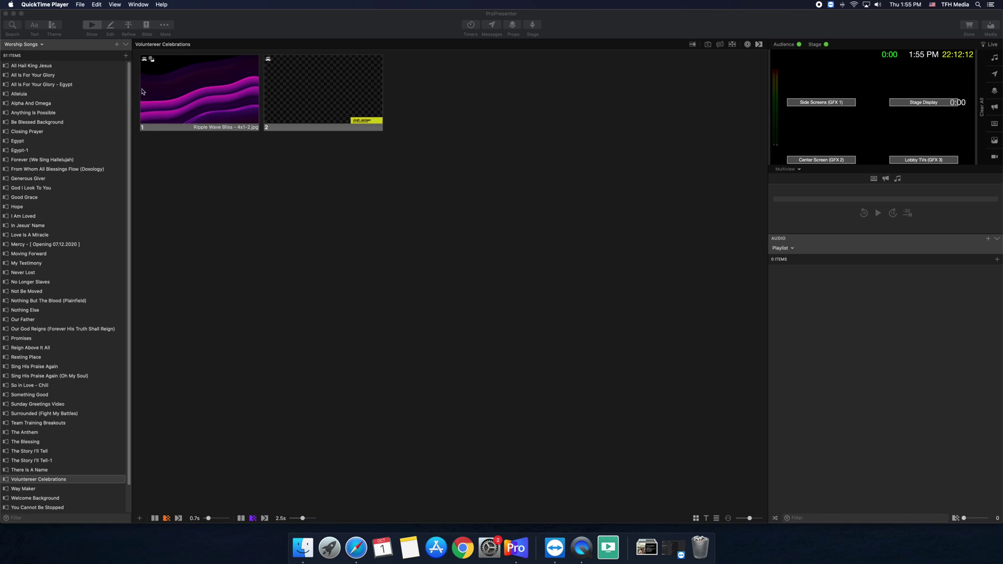
Step: Search the presentation library for "there's nothing"
click(68, 32)
click(11, 26)
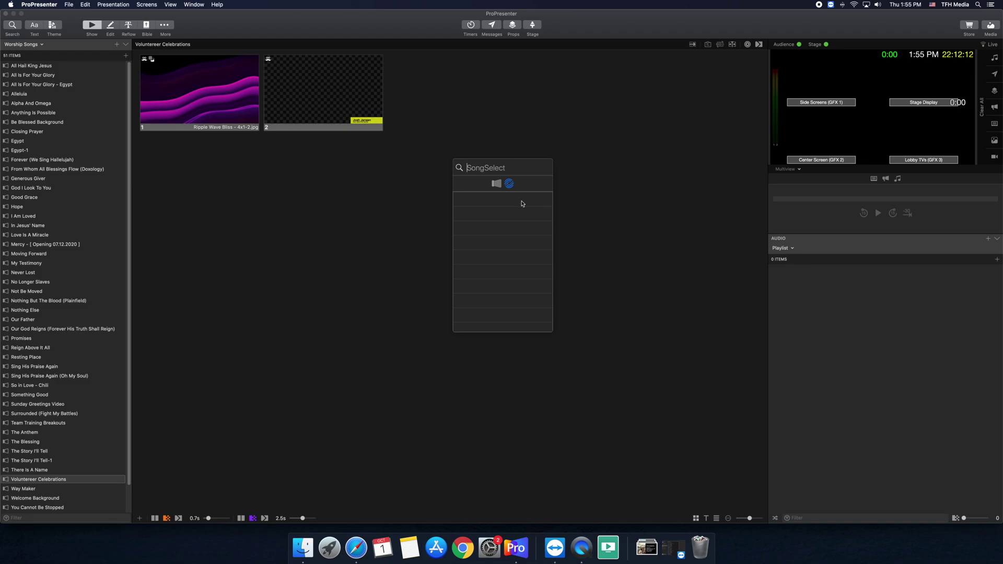
click(497, 184)
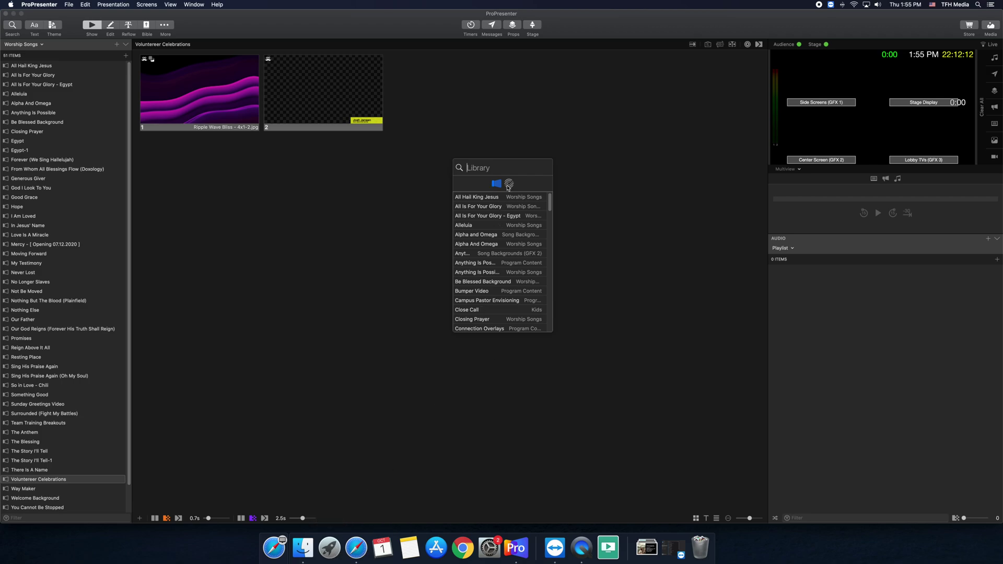
text(ther)
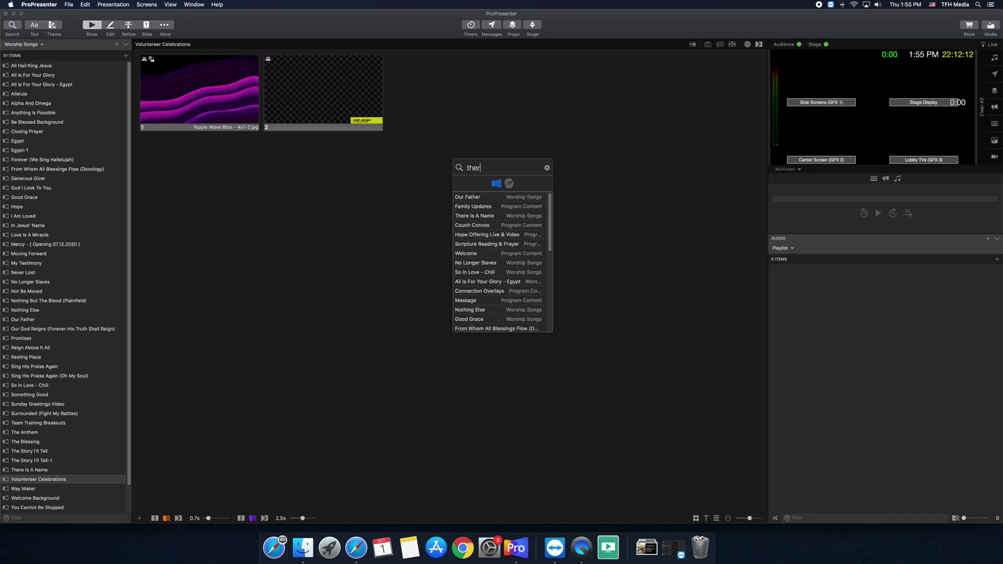
text(e's nothing)
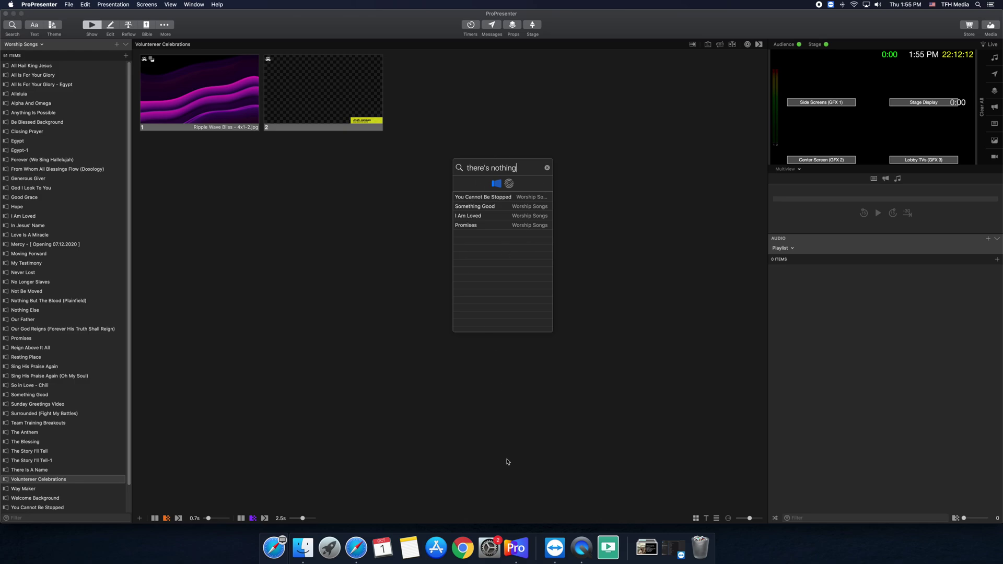
Step: Switch to Safari and open the SongSelect chart for There's Nothing That Our God Can't Do from the October 4, 2020 Chili Weekend Program plan
click(358, 555)
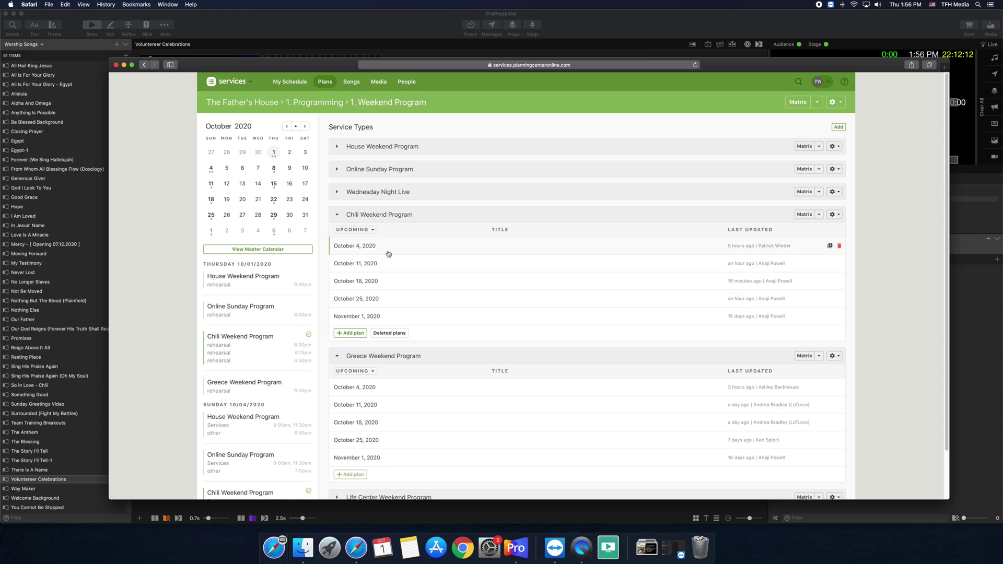
click(541, 247)
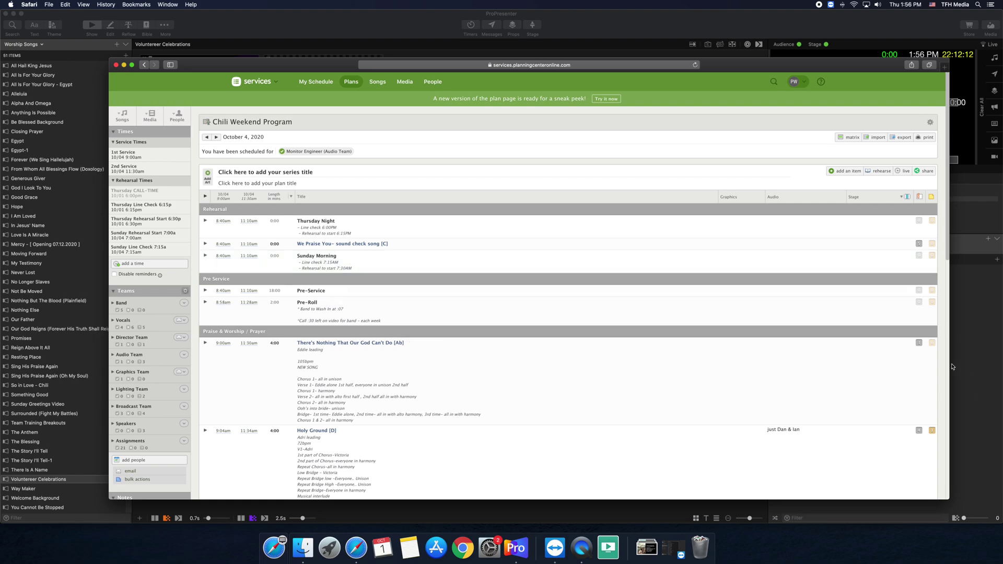
click(919, 343)
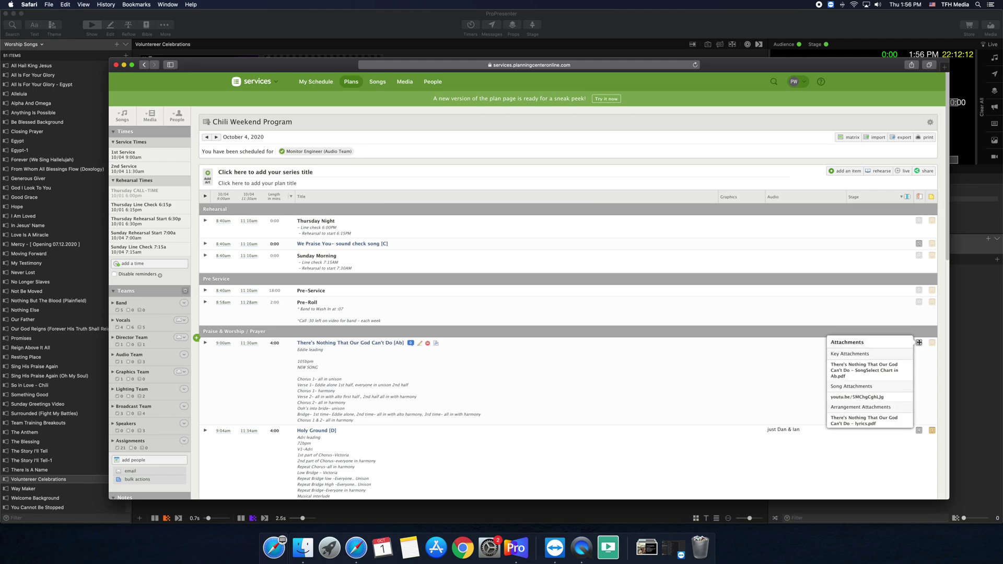
click(840, 369)
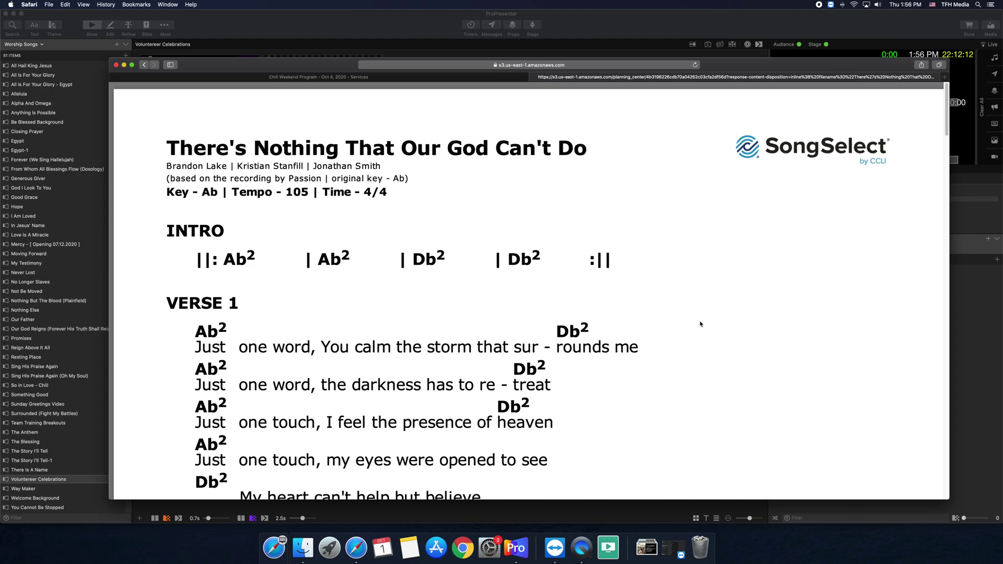
Step: Copy the CCLI song number from the end of the song chart
scroll(701, 325, down, 15)
scroll(483, 288, down, 20)
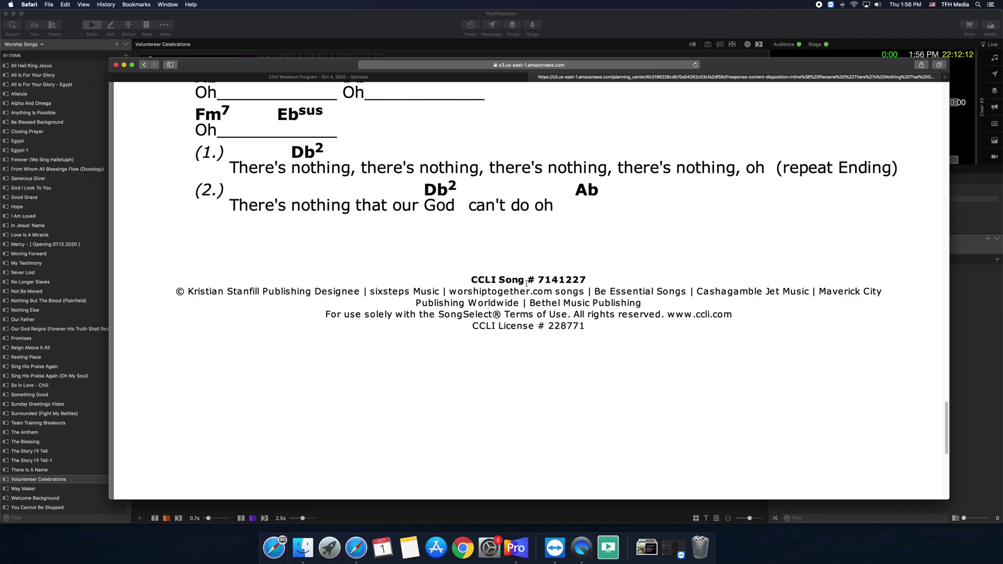
drag(467, 277, 588, 282)
key(super+c)
Step: Return to ProPresenter, search SongSelect for CCLI song number 7141227 and preview the lyrics of There's Nothing That Our God Can't Do
click(351, 28)
click(16, 28)
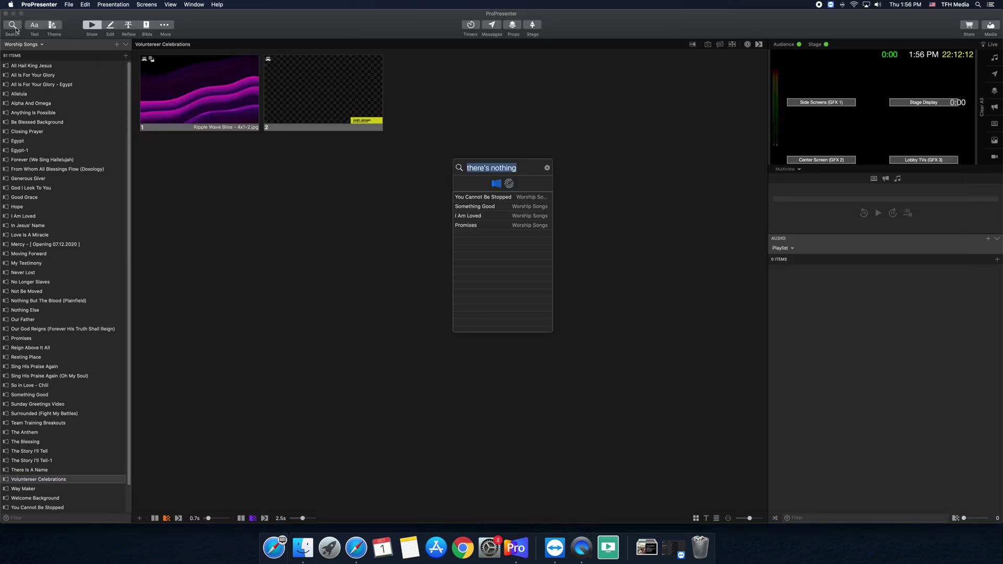
click(510, 184)
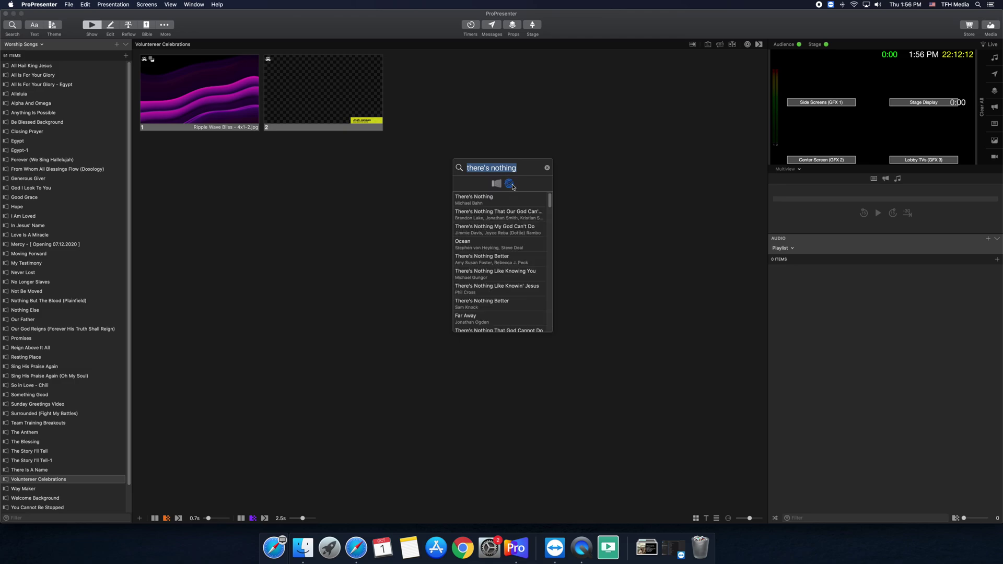
key(super+v)
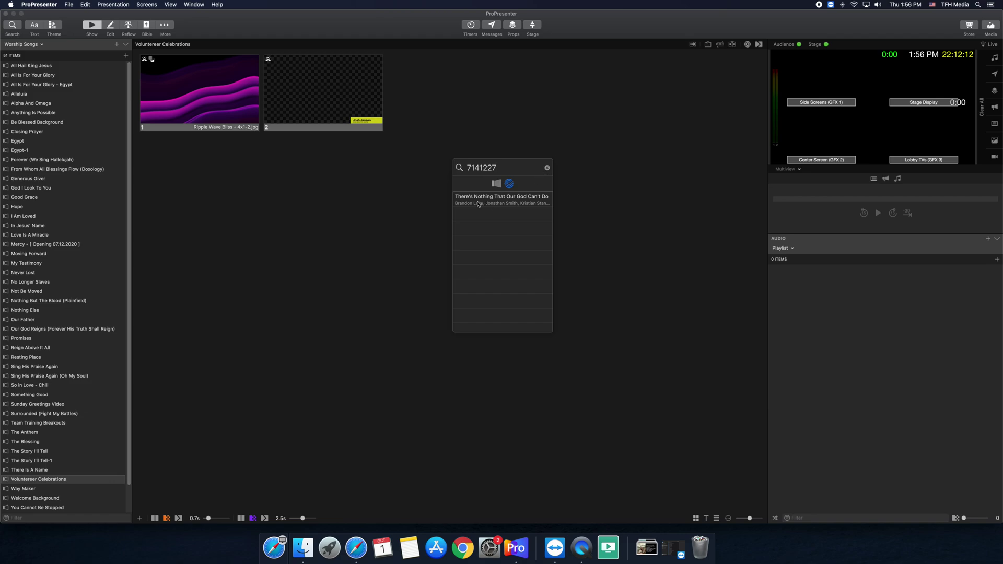
click(516, 203)
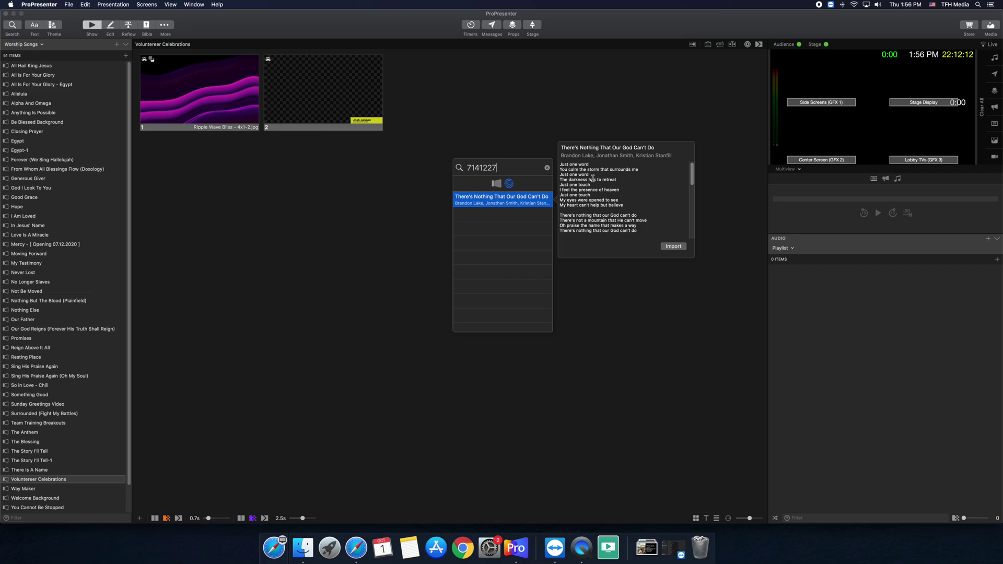
Step: Check the Verse 1 lyrics in the Safari song chart for comparison with the SongSelect preview
click(357, 547)
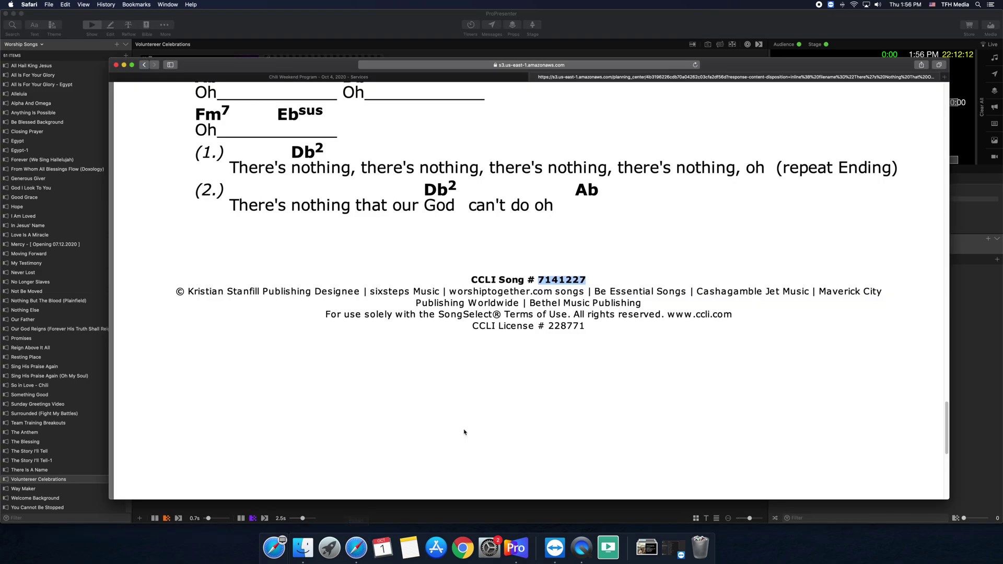
scroll(465, 433, up, 20)
drag(194, 342, 674, 355)
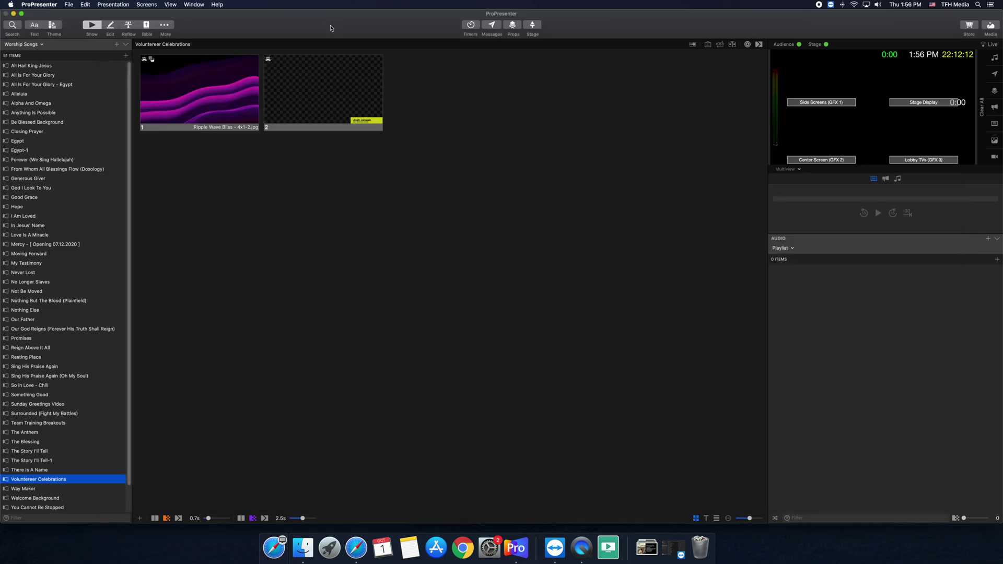
Step: Go back to ProPresenter's SongSelect search and start the import of There's Nothing That Our God Can't Do
click(333, 21)
click(12, 25)
click(486, 203)
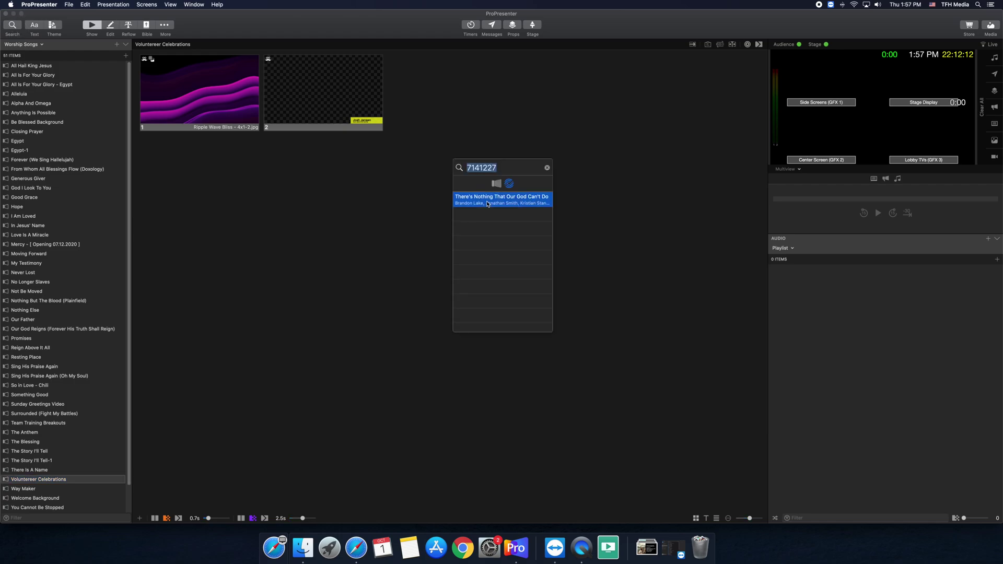
click(673, 246)
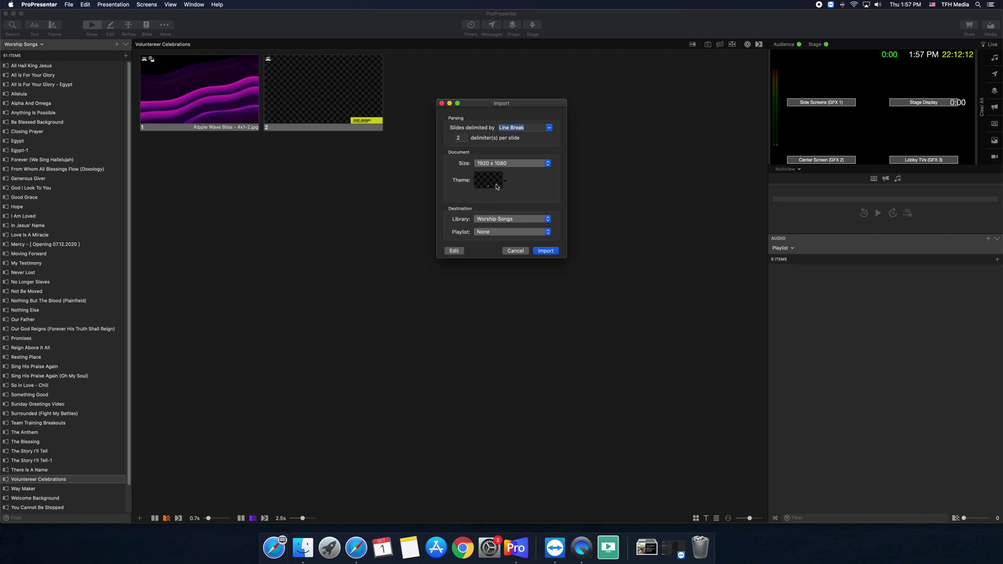
Step: Set the import to delimit slides by Line Break and use a document size of 1920 x 1080
click(548, 128)
click(527, 144)
click(543, 128)
click(480, 142)
click(549, 128)
click(521, 145)
click(539, 167)
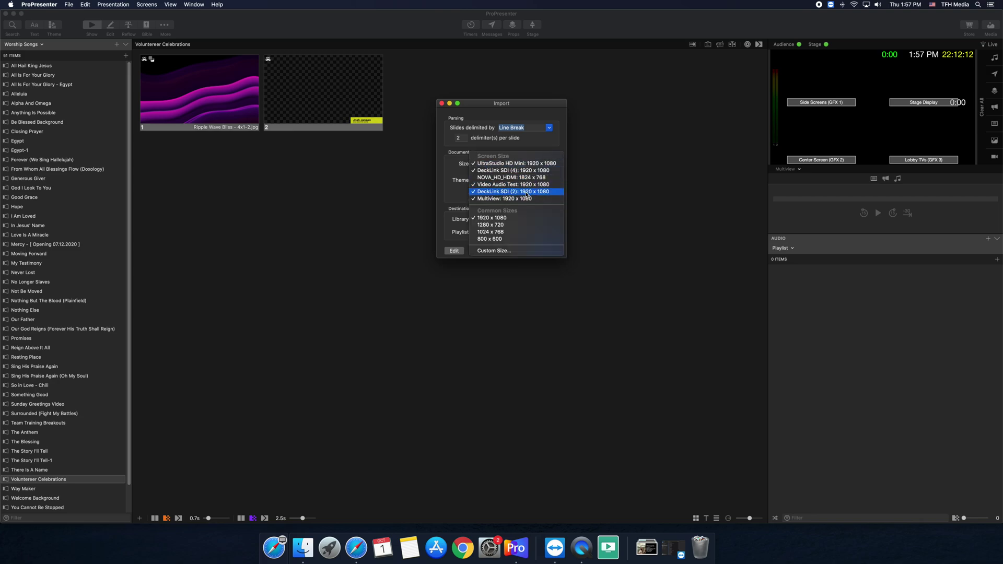
click(528, 166)
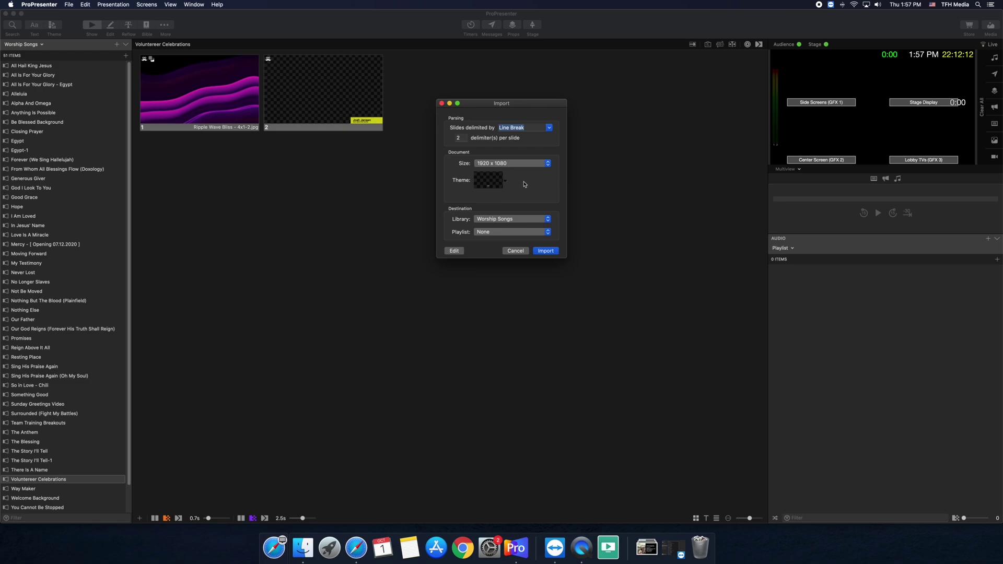
Step: Choose the Side Screen Lyrics theme from the Lyric Template for the imported song
click(499, 187)
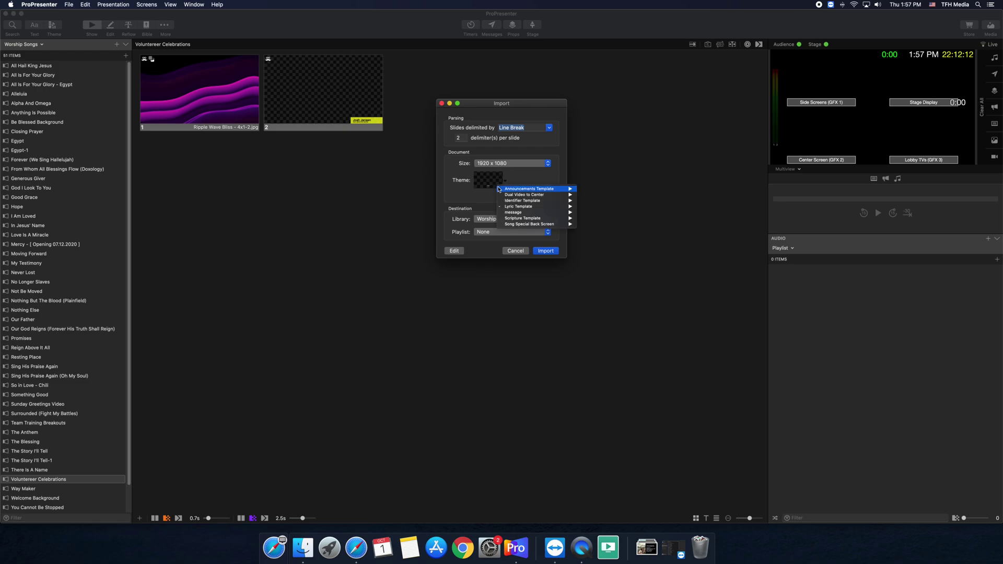
mouse_move(516, 209)
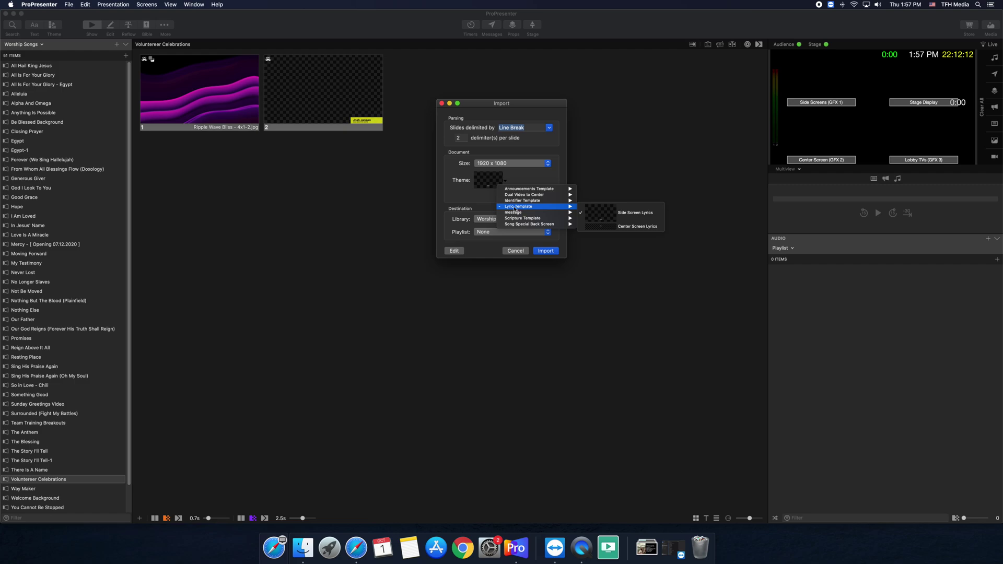
click(634, 215)
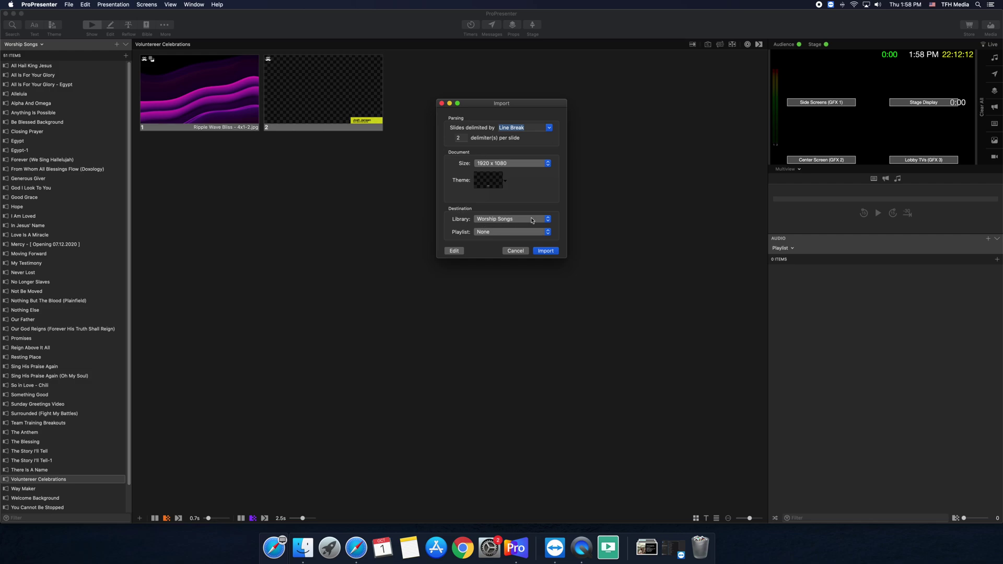
Step: Import the song into the Worship Songs library with the playlist set to None
click(503, 220)
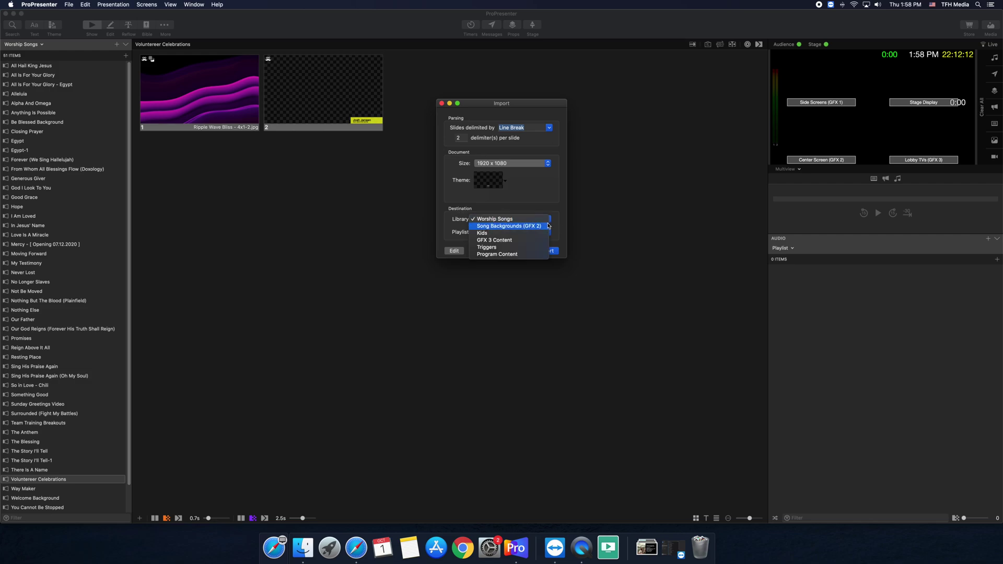
click(504, 220)
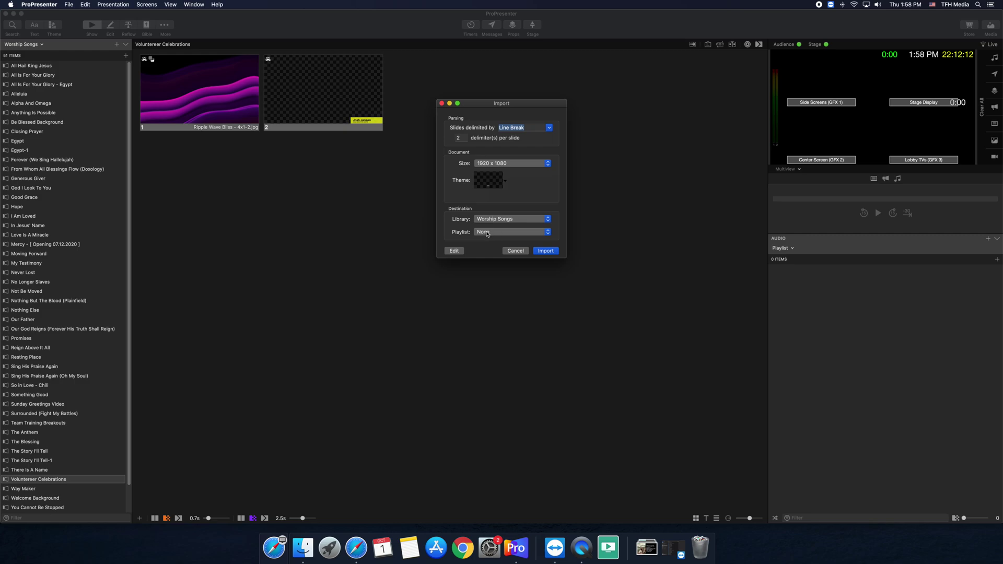
click(487, 234)
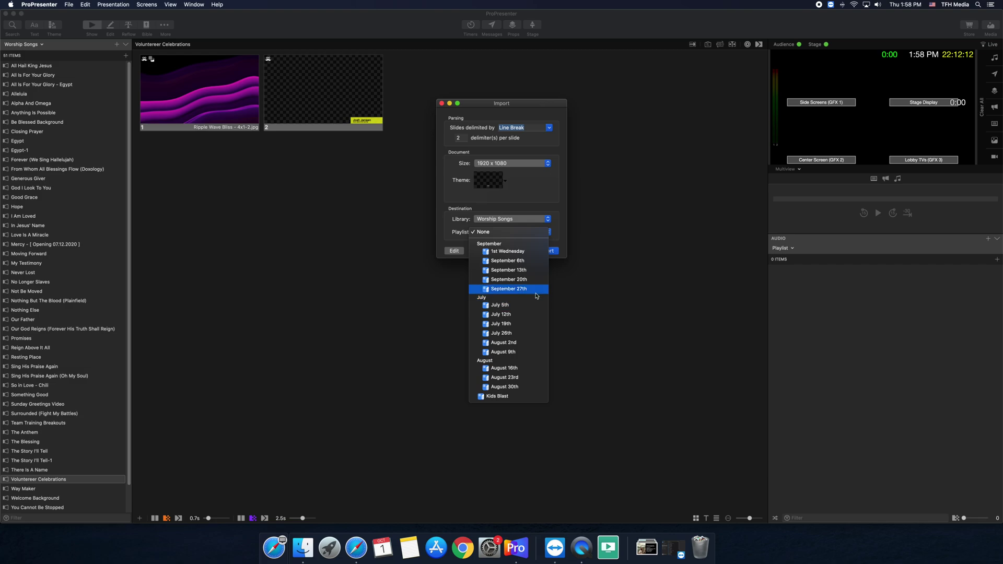
click(484, 233)
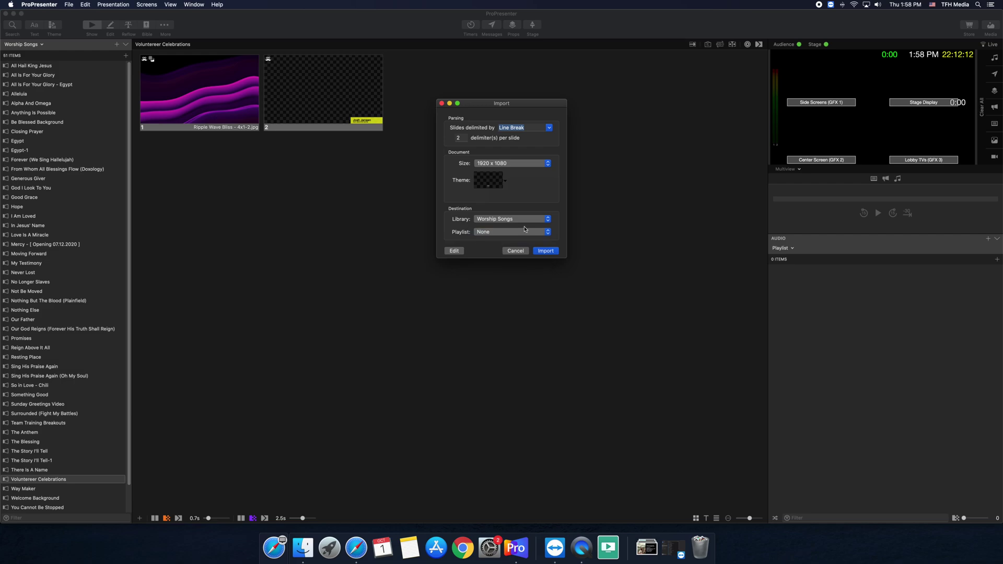
click(545, 251)
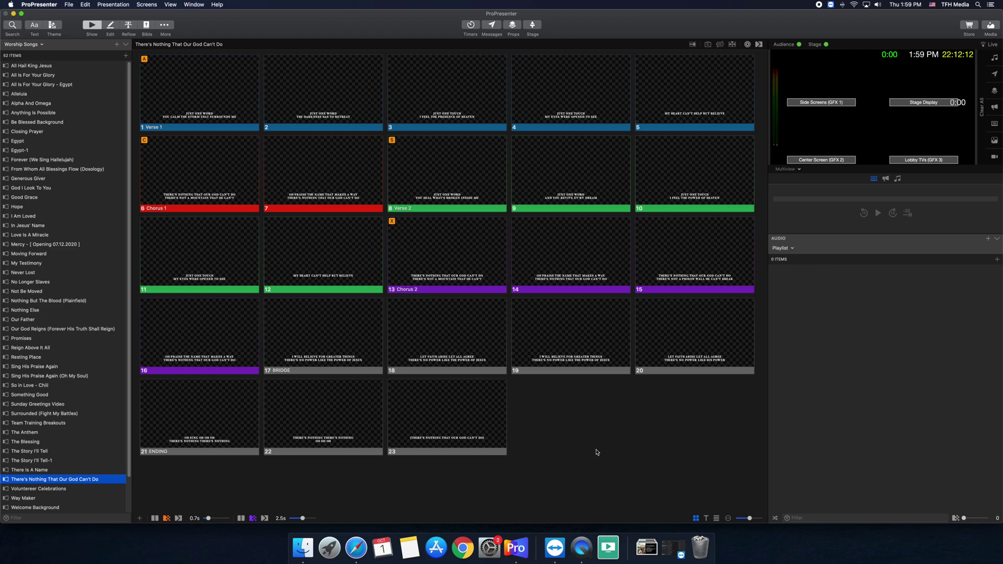
Step: Add six blank slides at the end of the There's Nothing That Our God Can't Do presentation
click(551, 436)
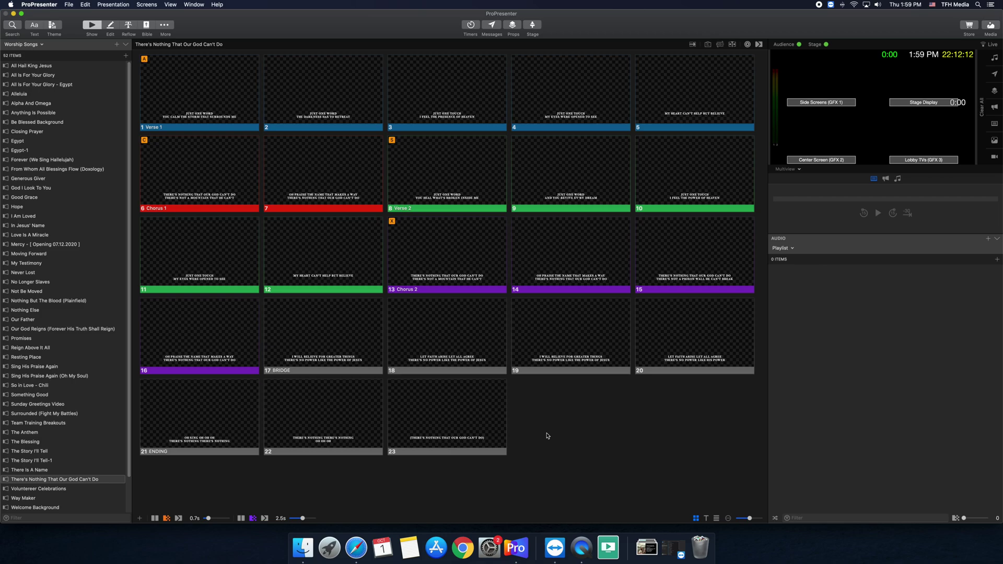
key(super+n)
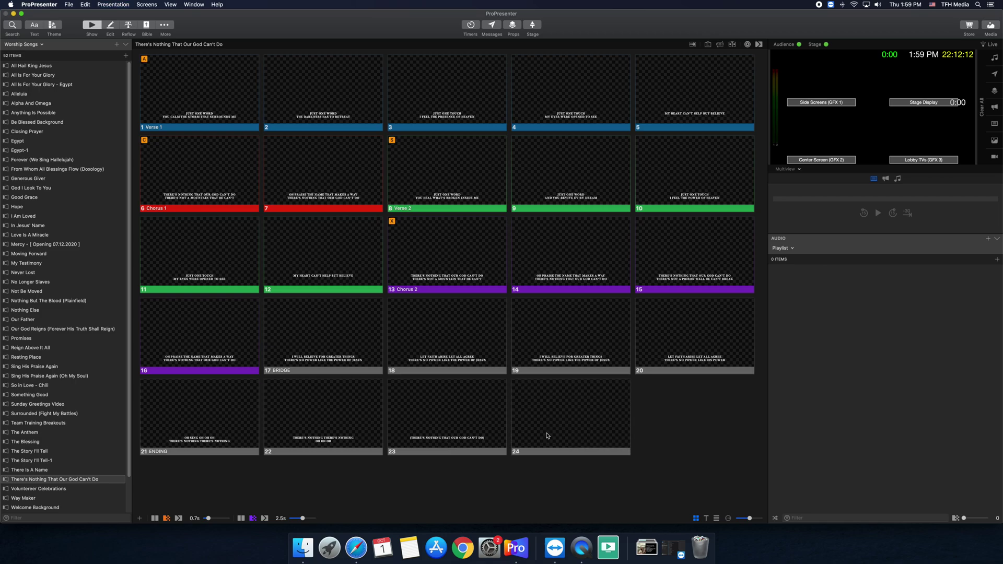
key(super+n)
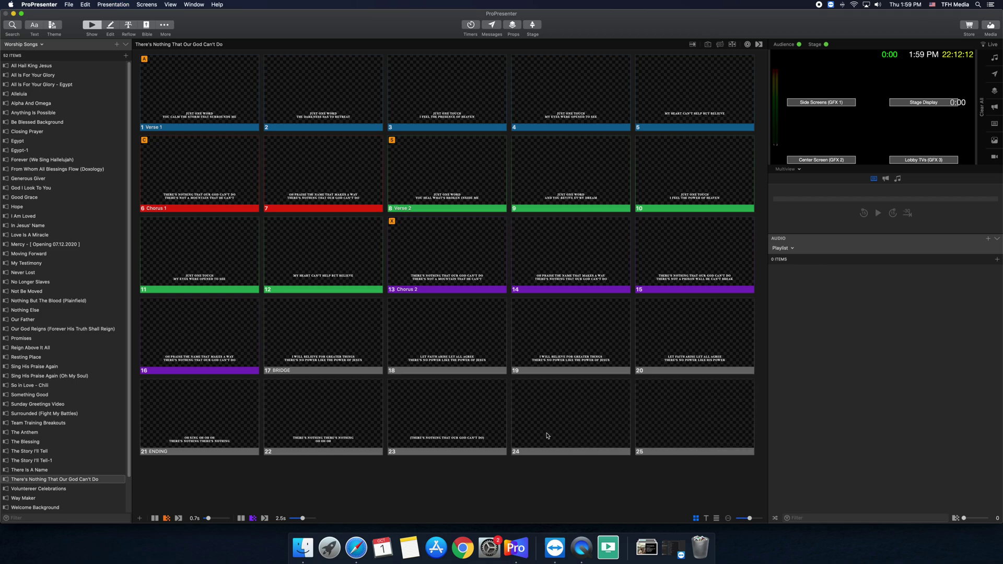
key(super+n)
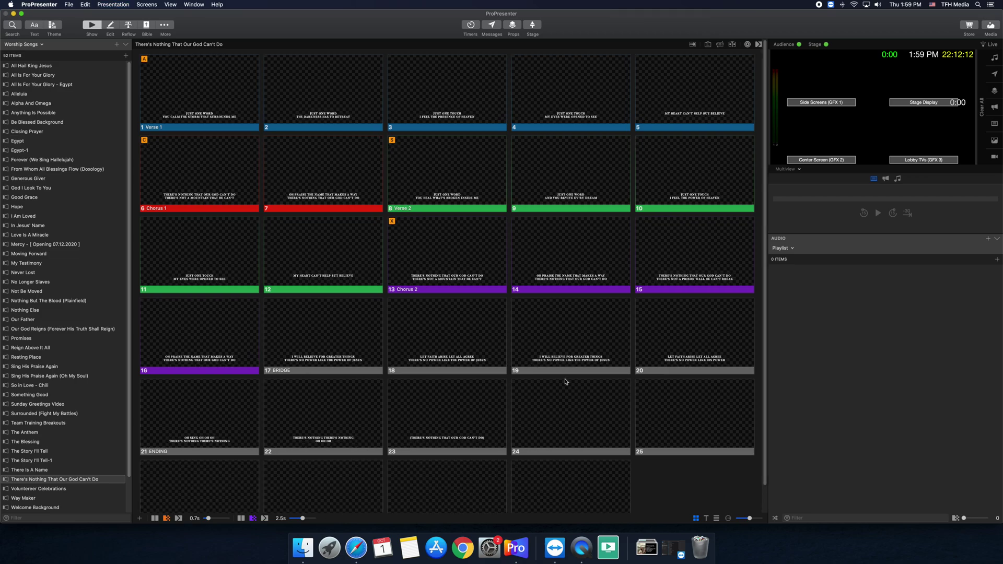
Step: Assign the Bkgd 1 group to slide 24, the first of the blank slides after the ending
scroll(580, 376, down, 1)
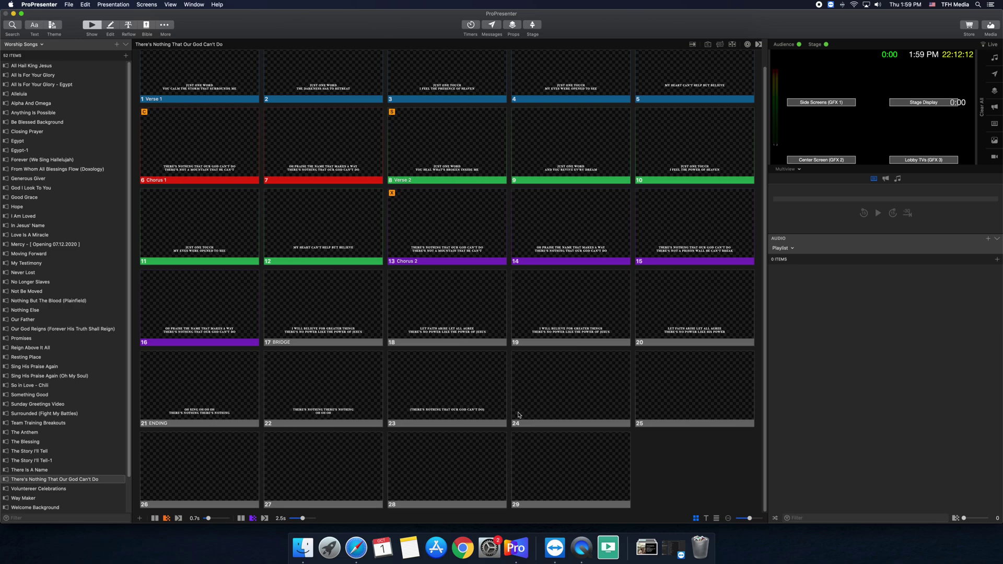
right_click(558, 406)
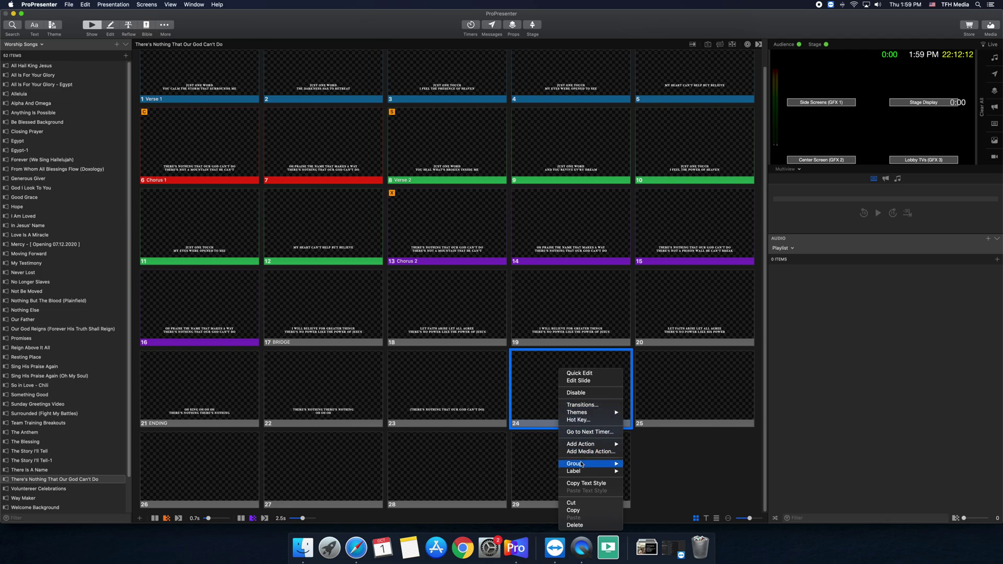
mouse_move(582, 465)
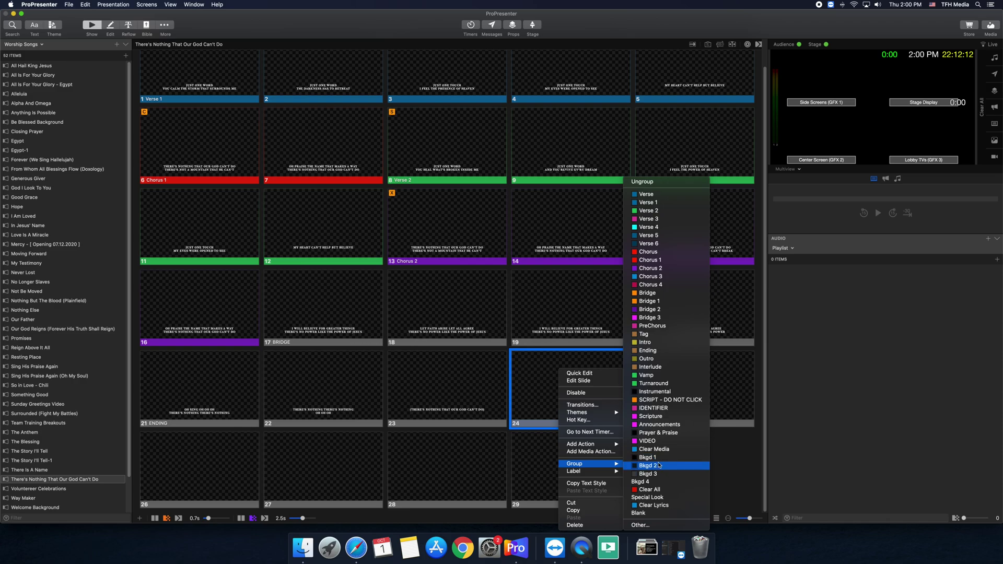
click(655, 458)
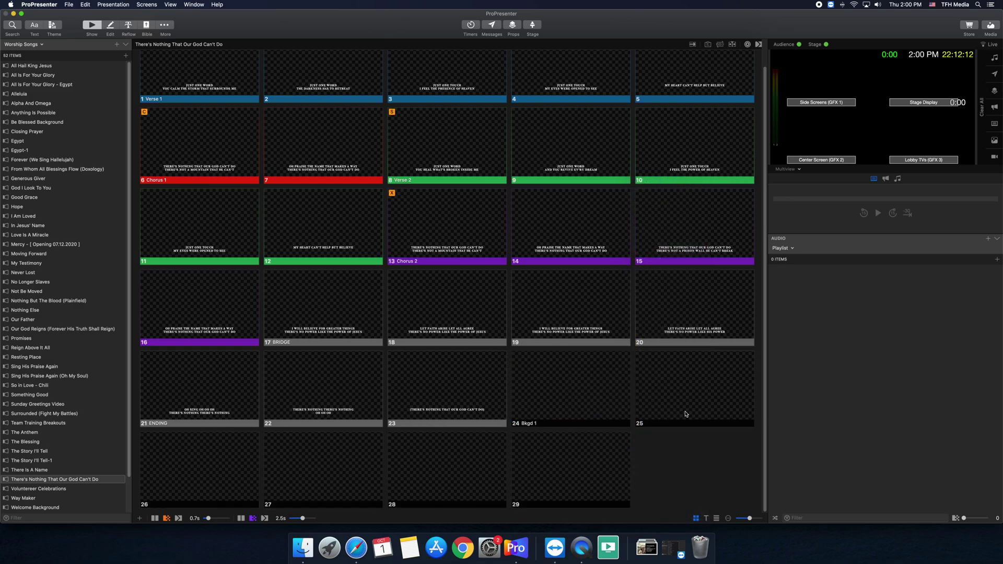
Step: Assign the Bkgd 2, Bkgd 3 and Bkgd 4 groups to slides 25, 26 and 27 respectively
right_click(688, 412)
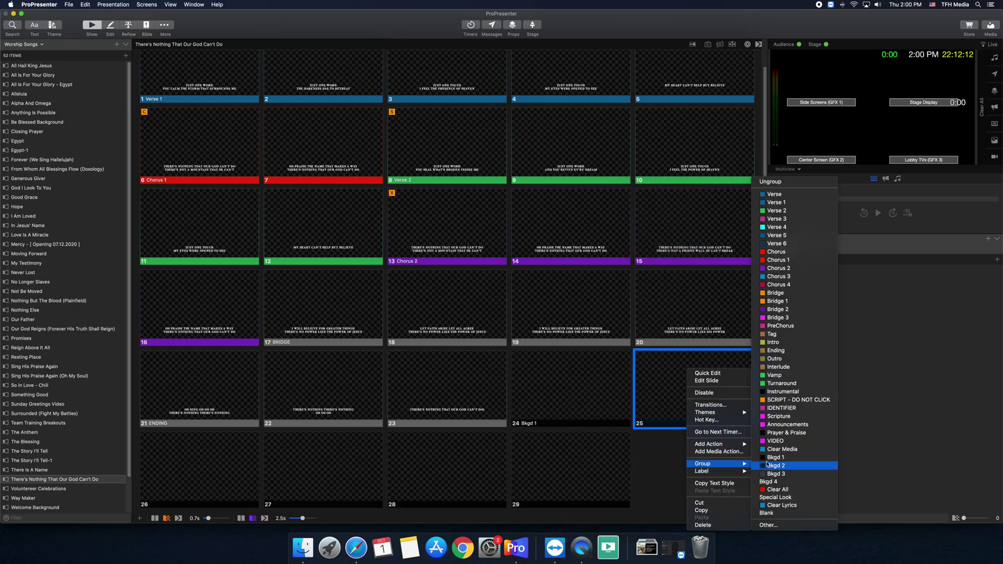
click(757, 465)
right_click(196, 480)
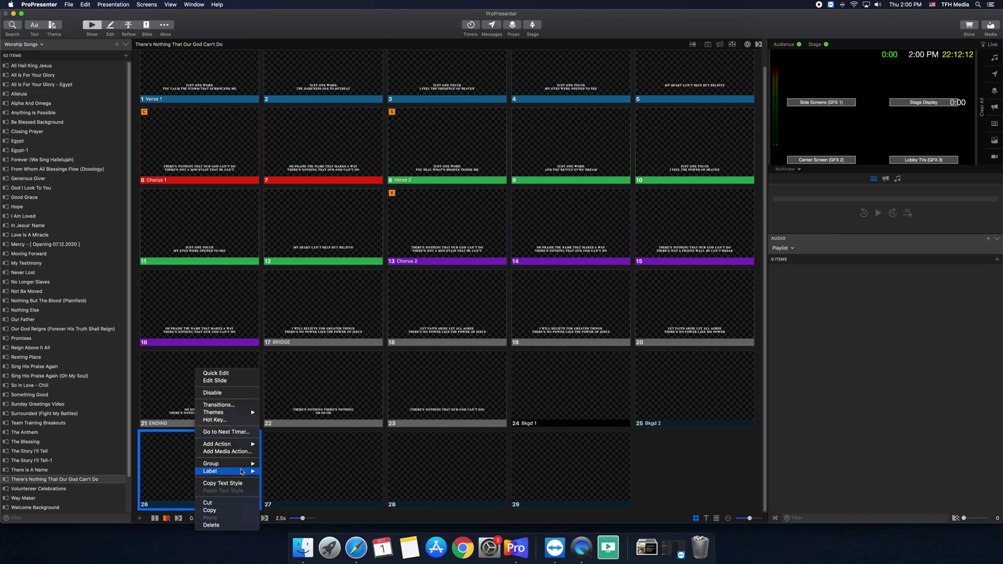
mouse_move(243, 465)
click(284, 474)
right_click(306, 477)
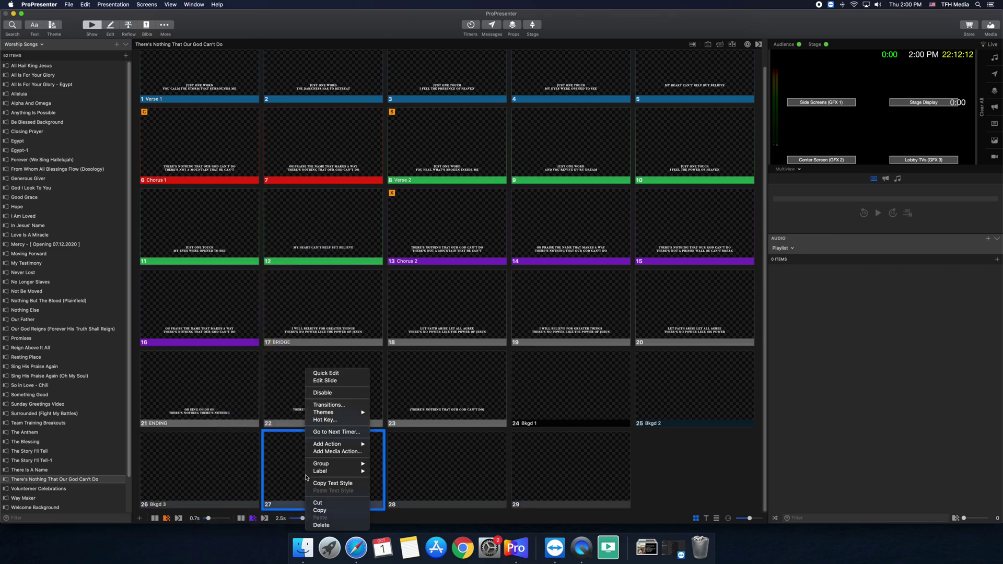
mouse_move(356, 465)
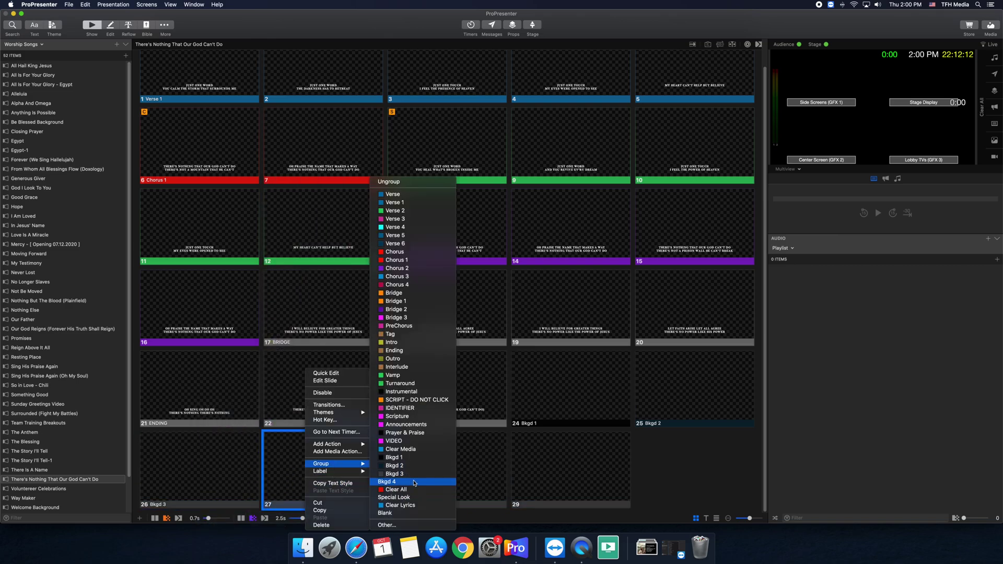
click(410, 482)
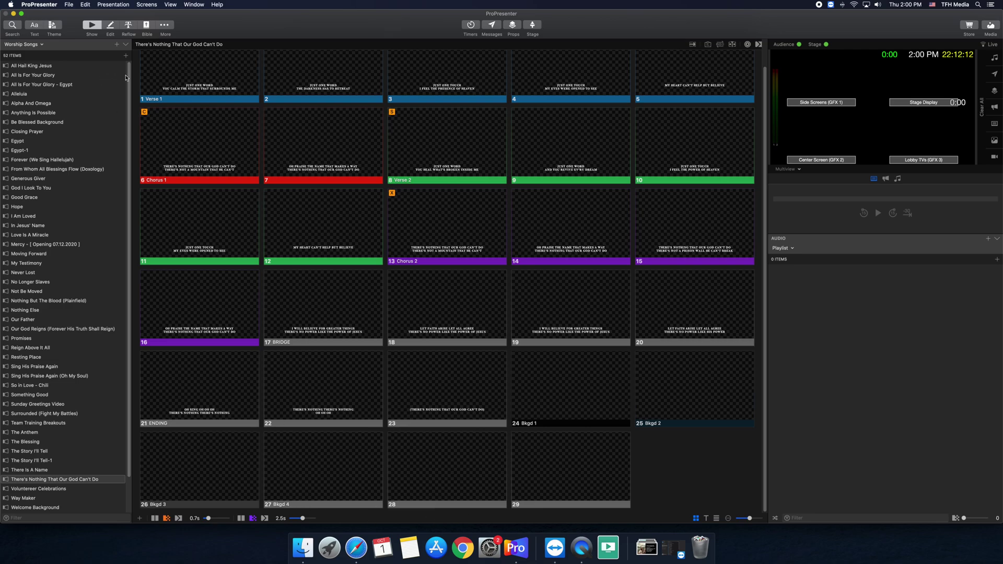
Step: Look over the motion backgrounds in the Backgrounds media playlist alongside the blank background slides
click(990, 26)
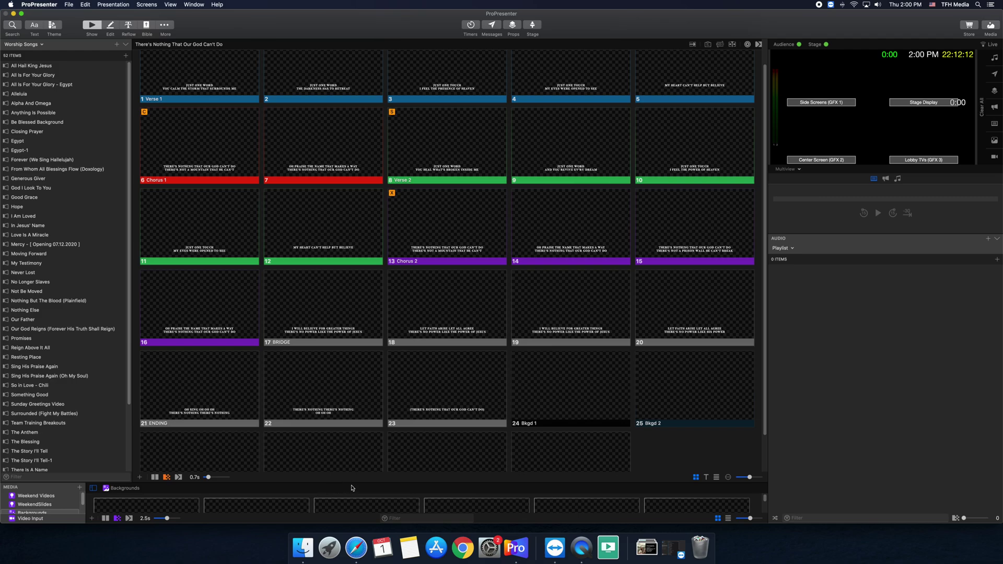
drag(353, 482, 372, 366)
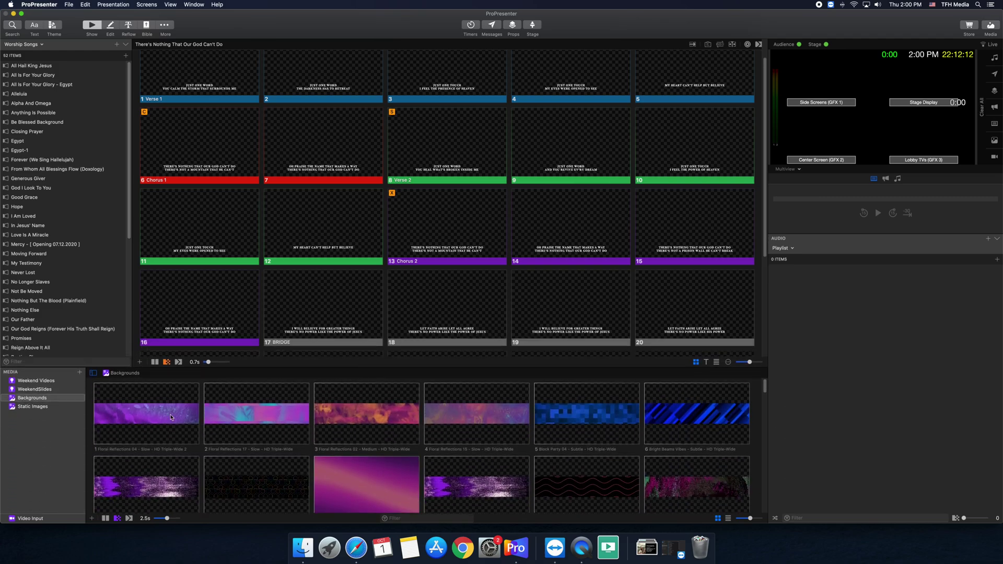
scroll(378, 287, down, 5)
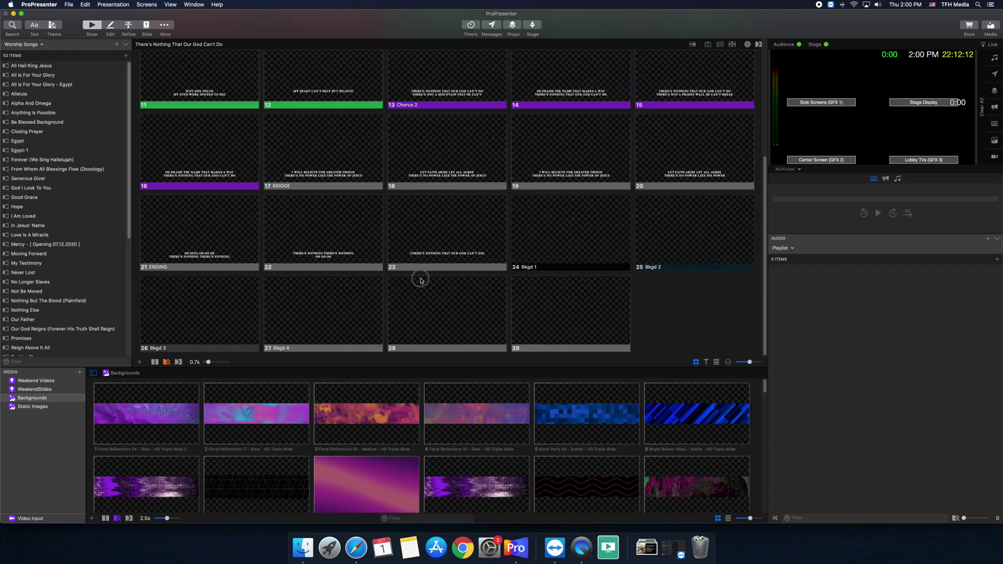
drag(587, 416, 579, 437)
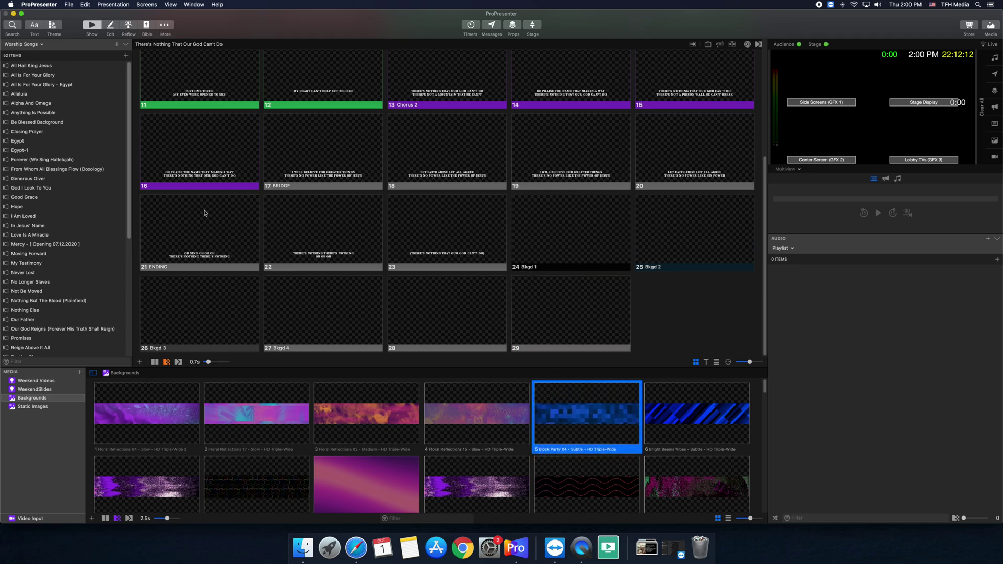
click(991, 25)
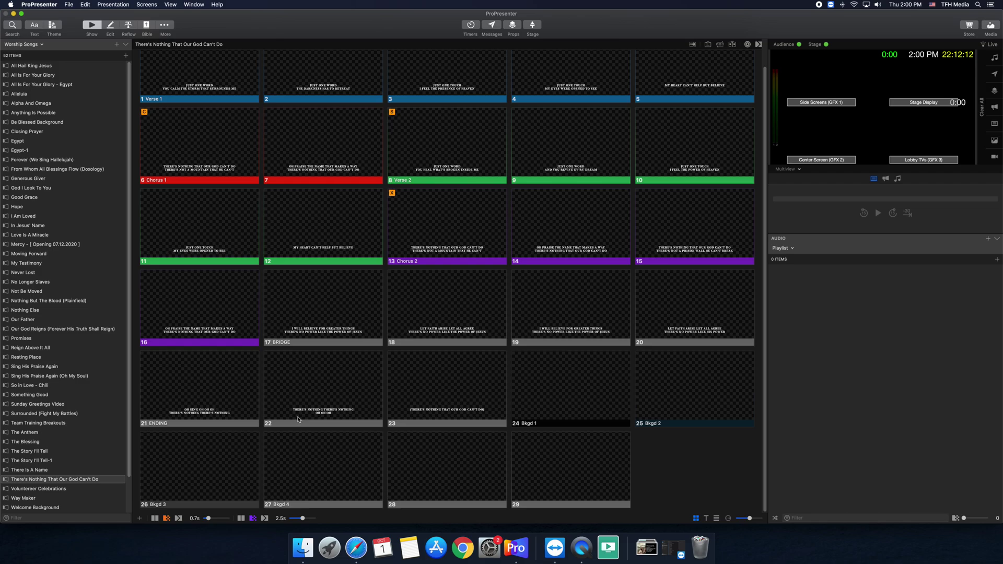
Step: Assign the Clear Lyrics group to slide 28 and the Clear Media group to slide 29
right_click(445, 487)
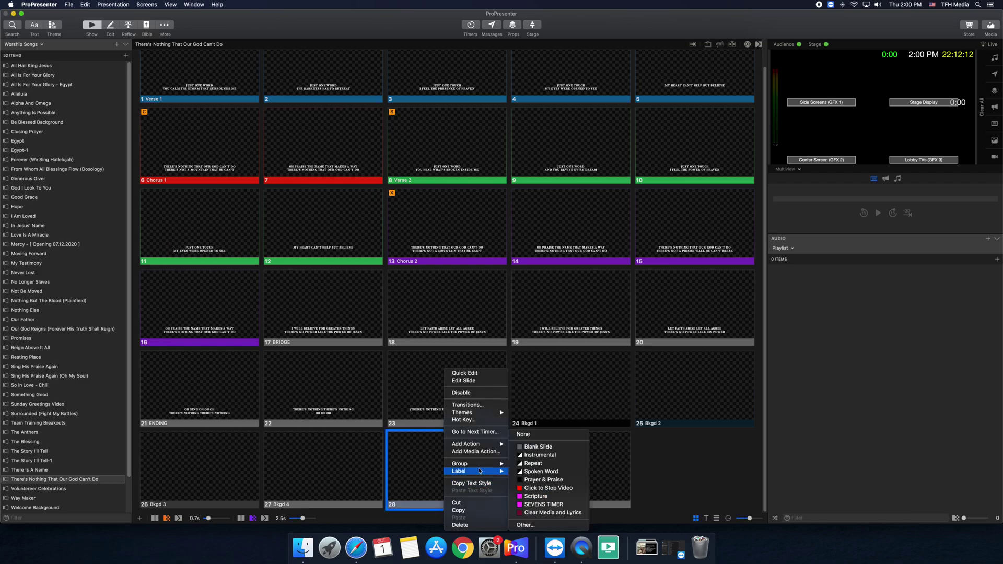
mouse_move(481, 468)
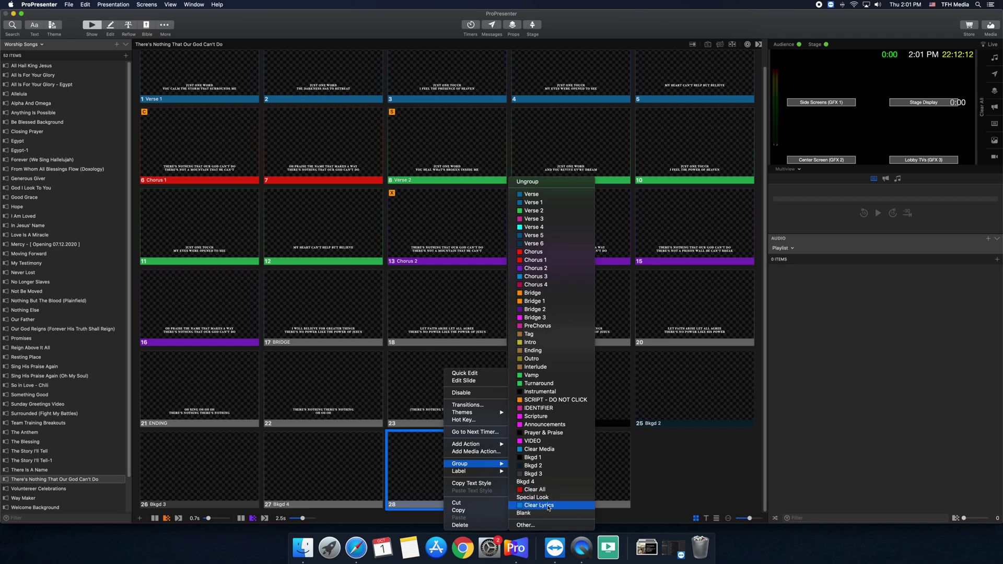
click(548, 505)
right_click(553, 484)
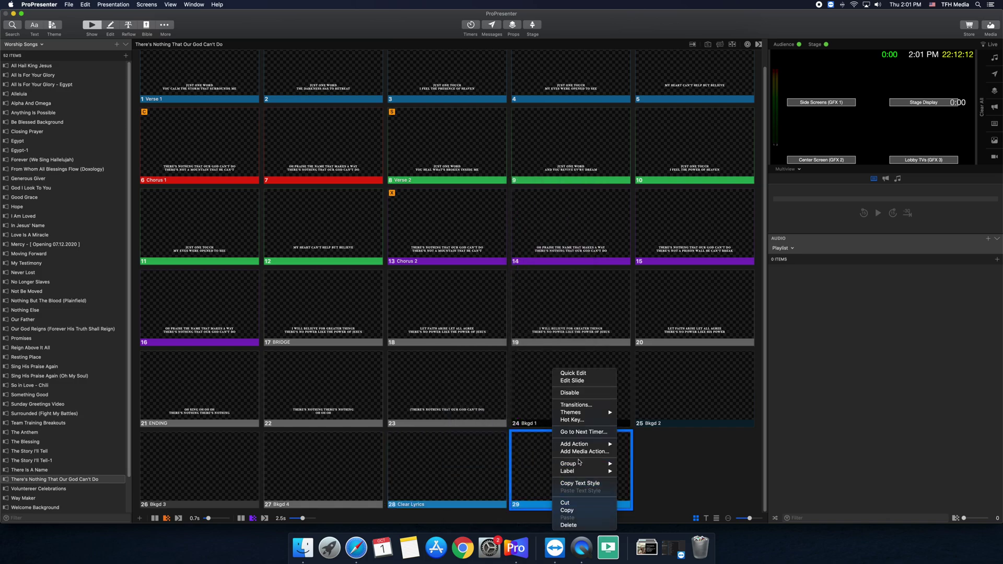
mouse_move(579, 462)
click(633, 451)
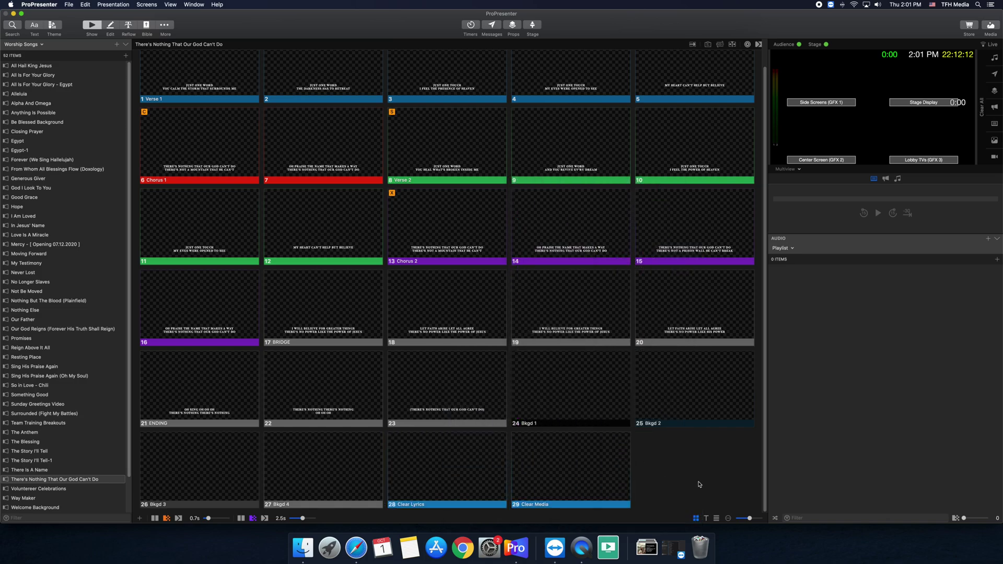
Step: Add two more blank slides at the end of the presentation and assign the Blank group to slide 30
key(super+n)
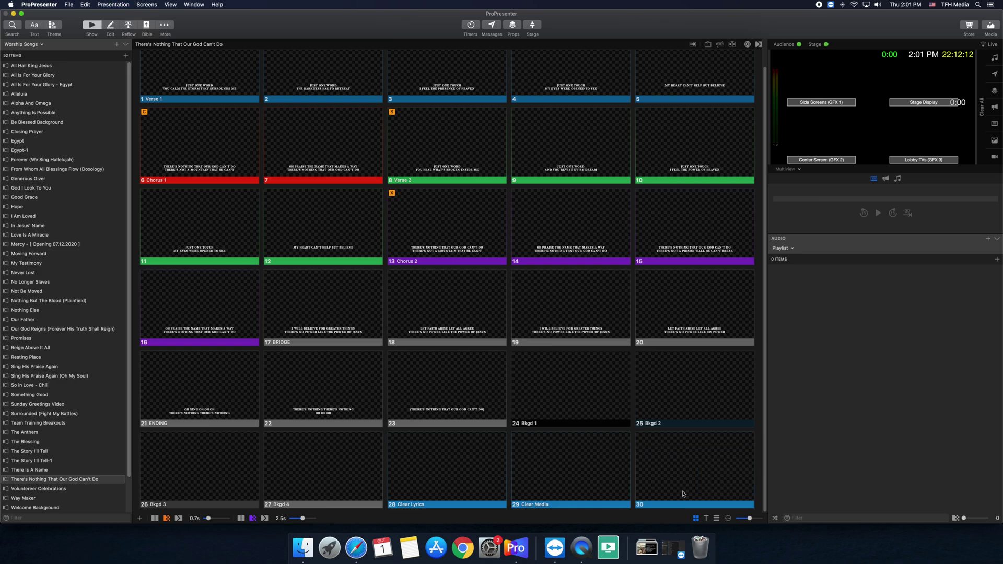
key(super+n)
right_click(662, 369)
mouse_move(699, 463)
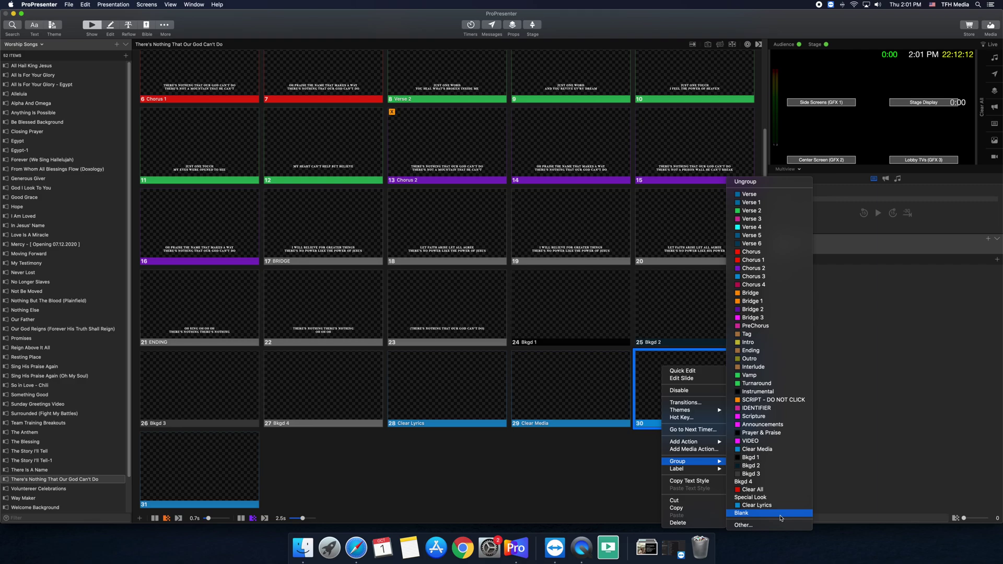
click(751, 515)
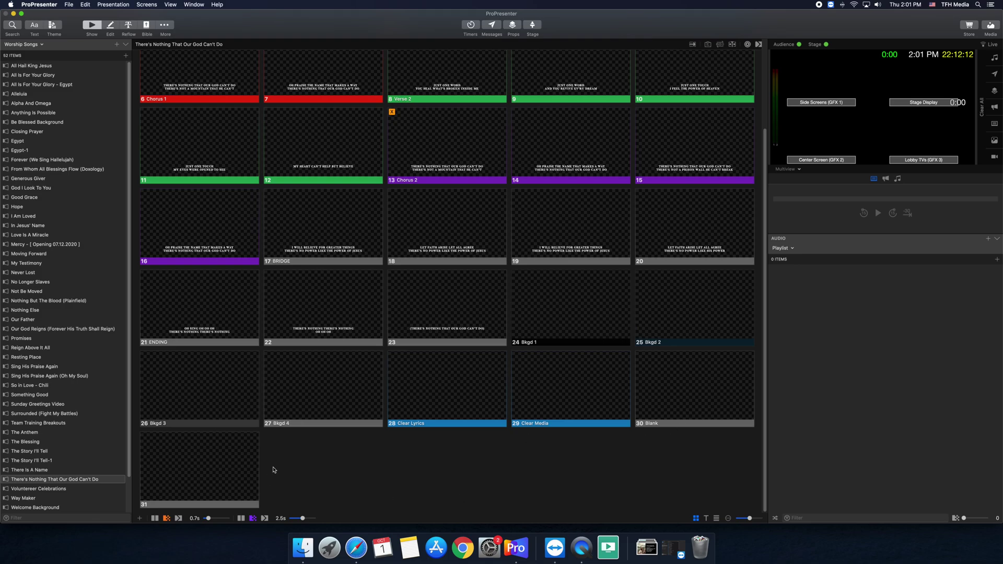
right_click(255, 470)
mouse_move(271, 465)
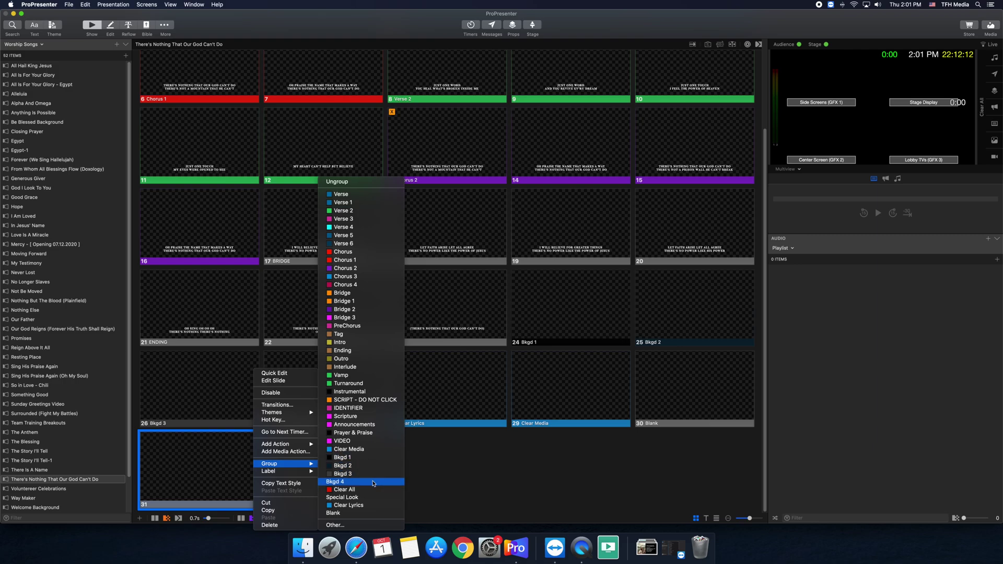
click(504, 467)
click(490, 466)
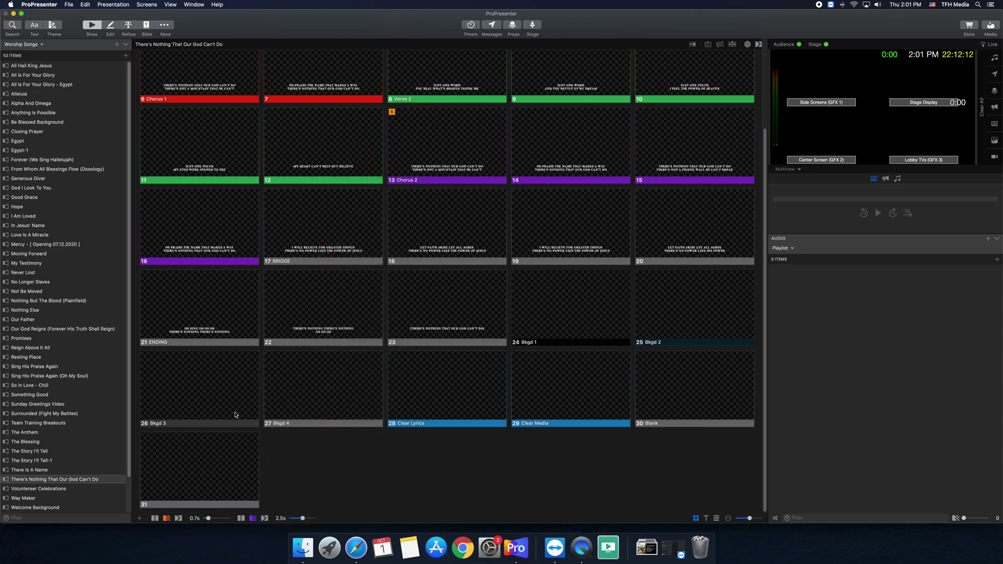
Step: Add a Clear Slide action to slide 28 in the Clear Lyrics group
right_click(432, 415)
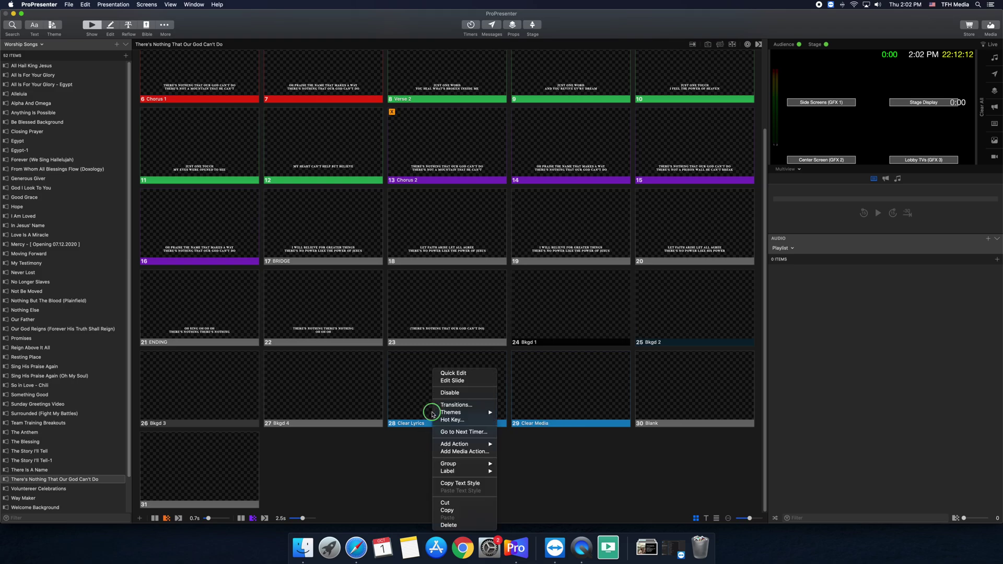
mouse_move(463, 448)
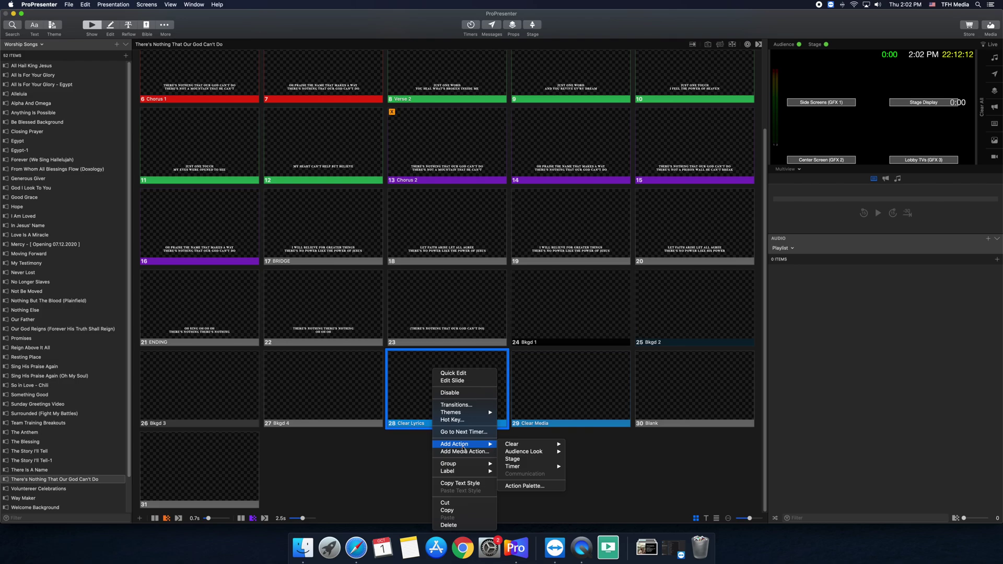
mouse_move(553, 447)
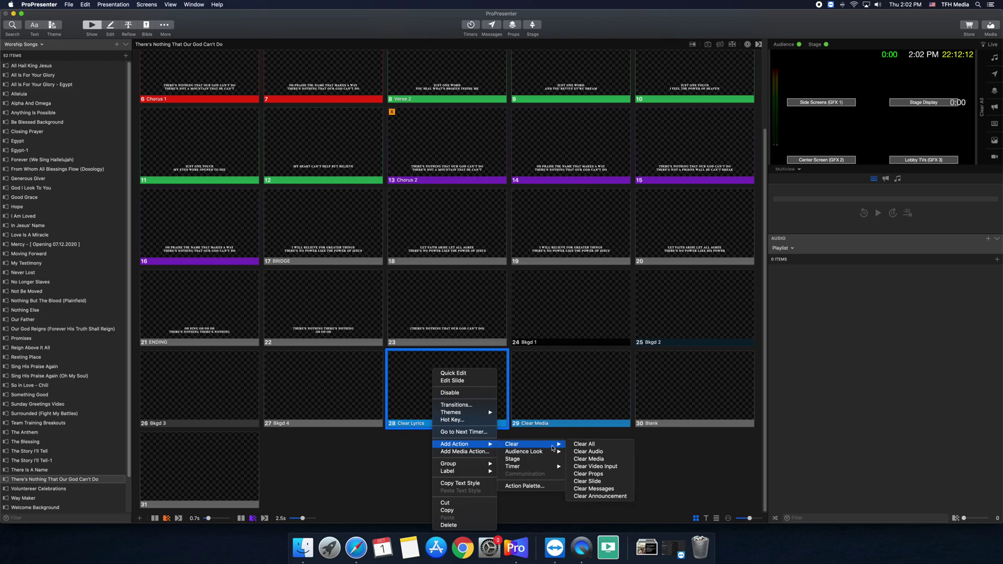
click(594, 482)
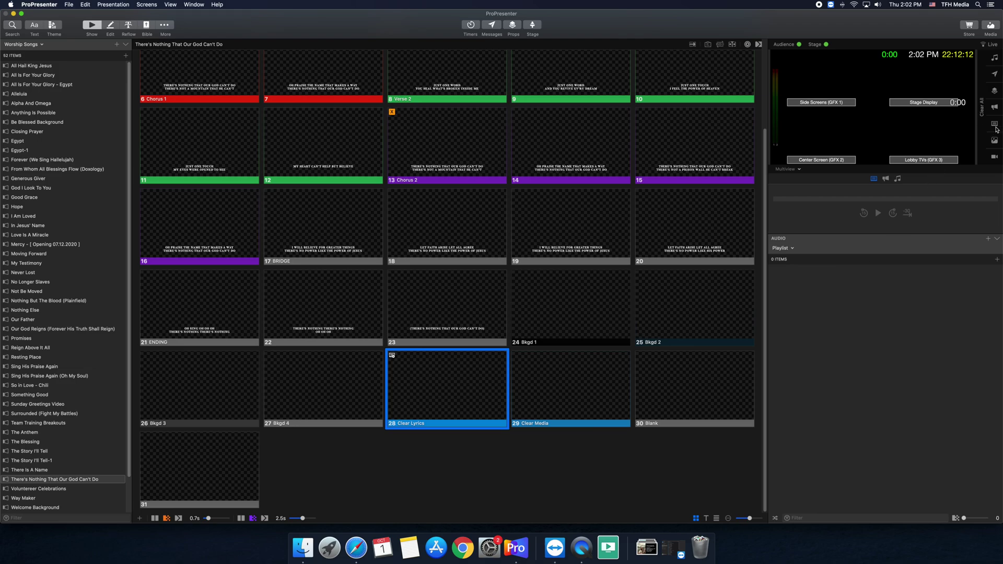
Step: Add a Clear Media action to slide 29 in the Clear Media group
right_click(560, 367)
mouse_move(595, 468)
mouse_move(594, 444)
mouse_move(652, 443)
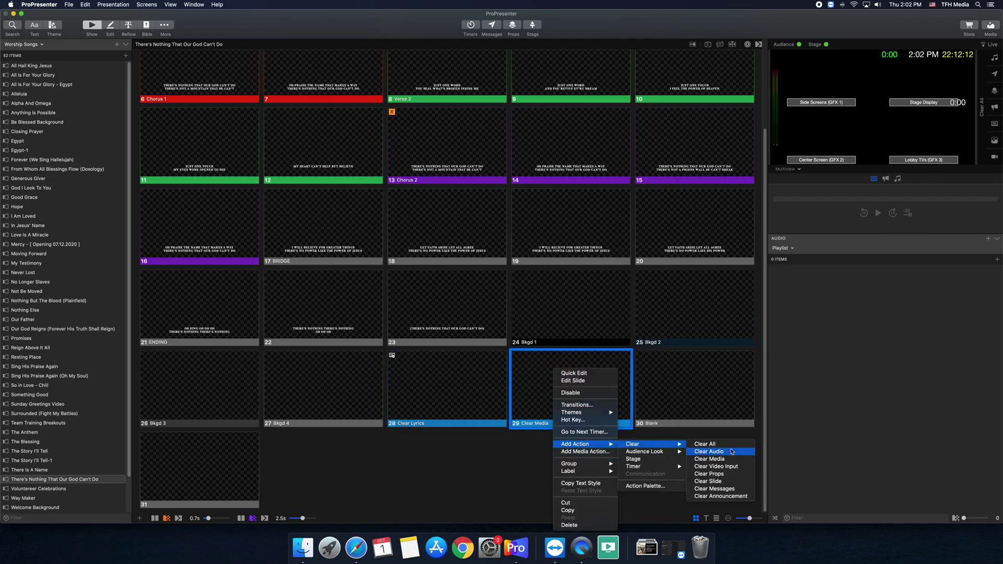
click(730, 458)
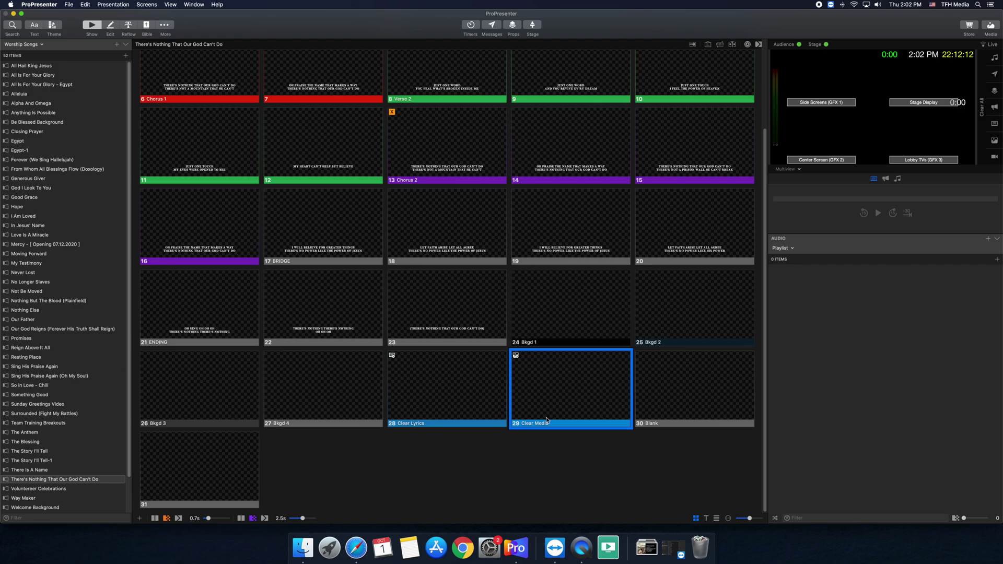
Step: Add the Audience Look action Media to Center, Text to Both to slide 24, Bkgd 1
right_click(560, 317)
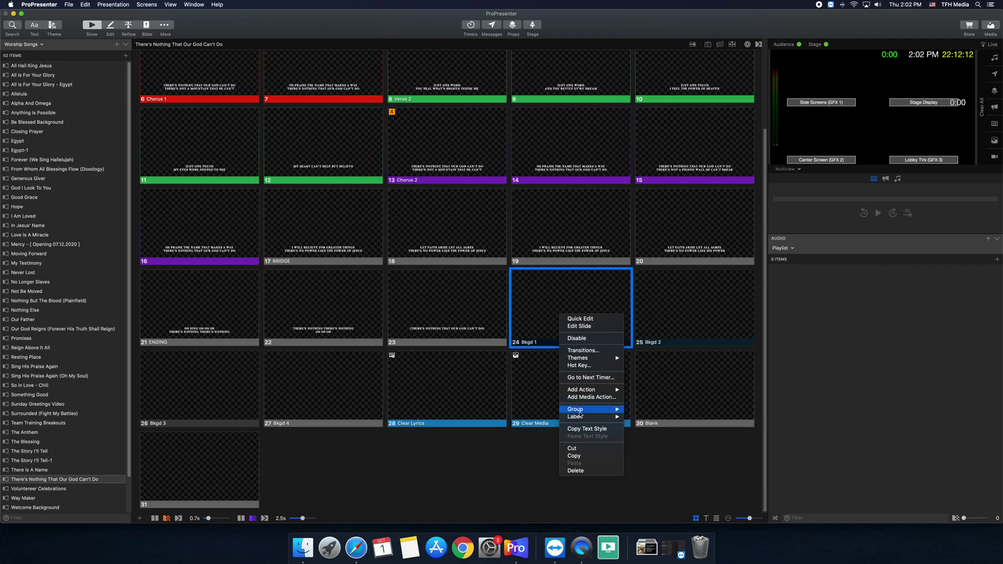
mouse_move(584, 410)
mouse_move(597, 391)
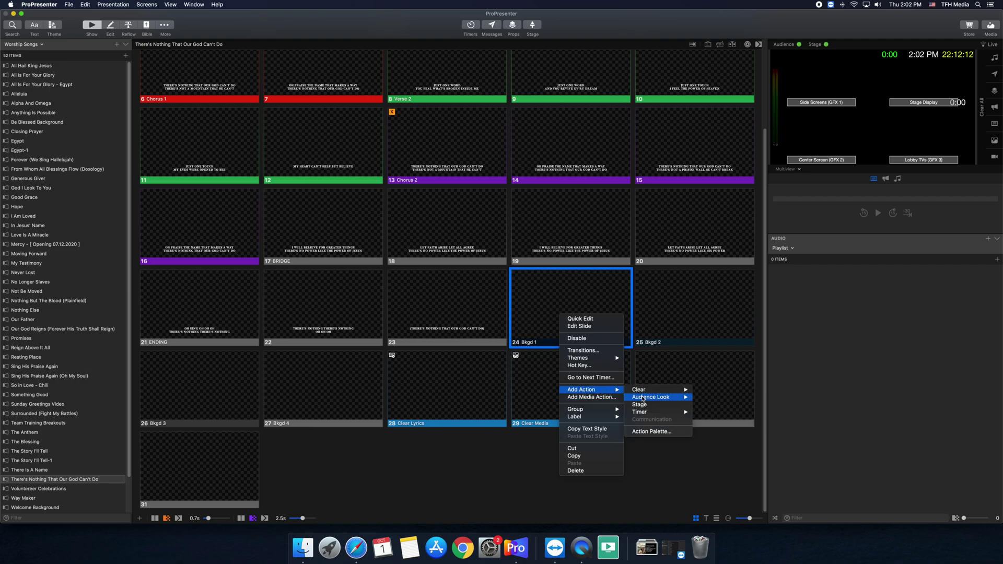
mouse_move(643, 398)
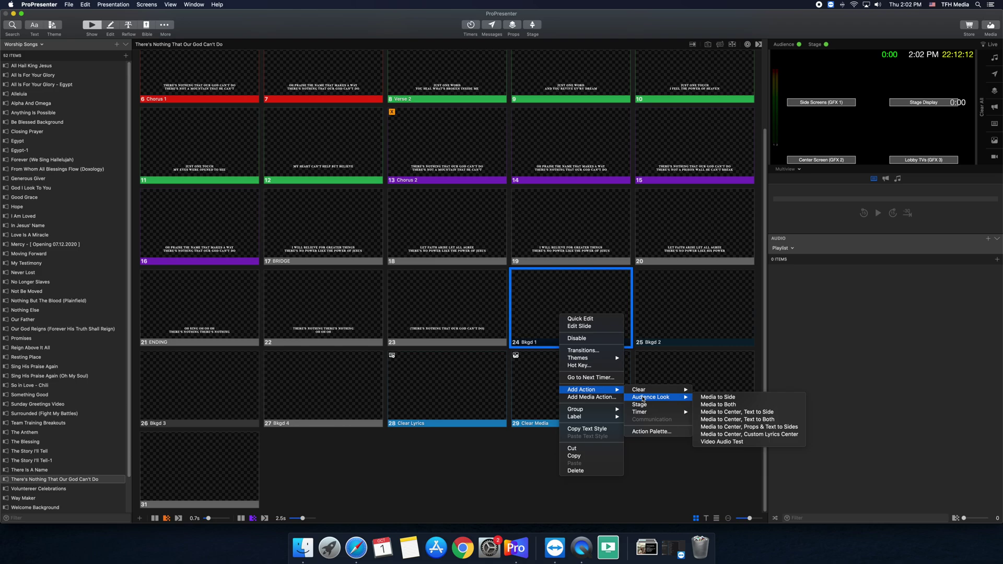
click(712, 422)
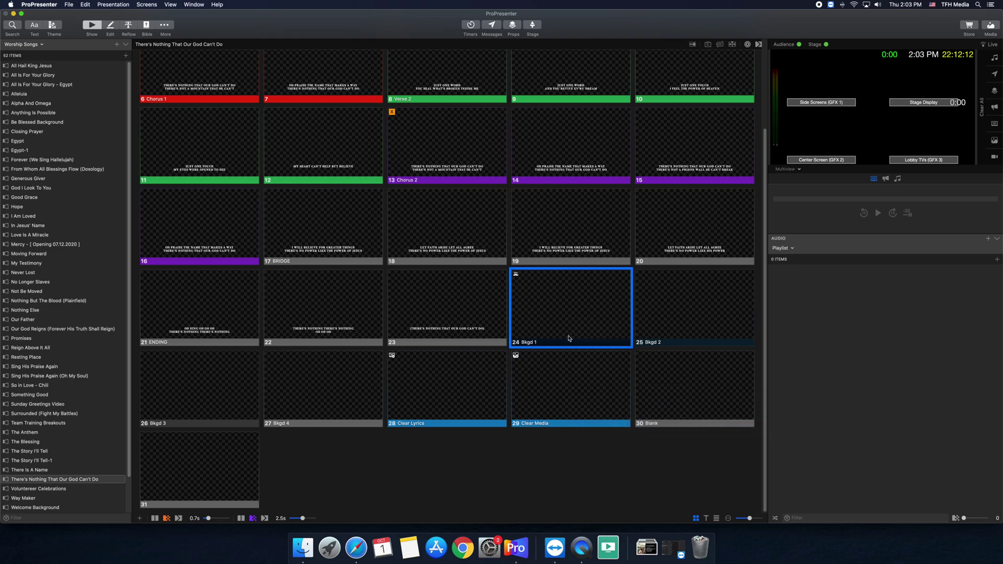
Step: Add a Media to Center Audience Look action to slide 25, Bkgd 2, and slide 26, Bkgd 3
right_click(682, 328)
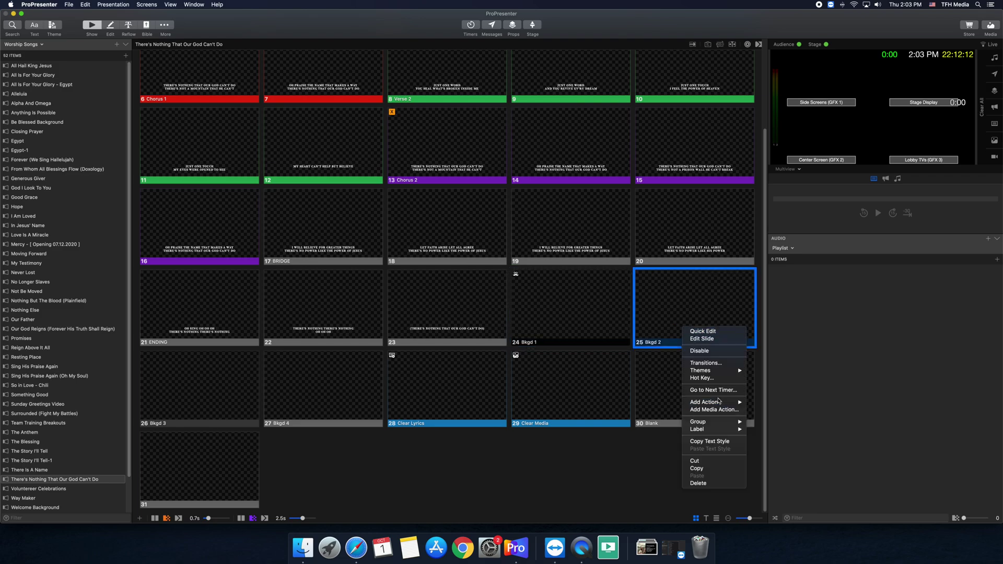
mouse_move(719, 403)
mouse_move(774, 411)
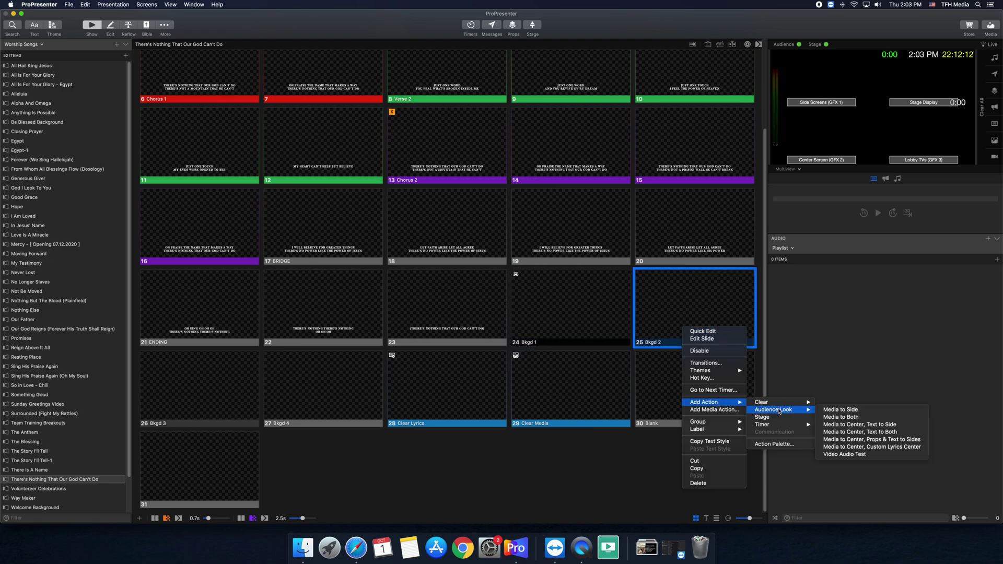
click(848, 438)
right_click(179, 392)
mouse_move(225, 444)
mouse_move(282, 452)
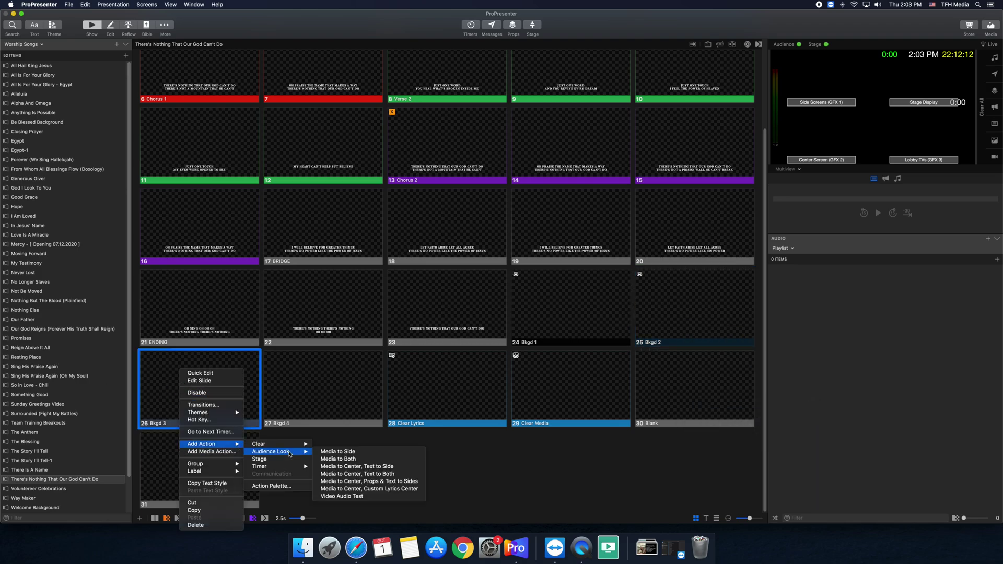
click(340, 468)
Step: Add the Audience Look action Media to Center, Text to Both to slide 27, Bkgd 4
right_click(330, 394)
mouse_move(355, 445)
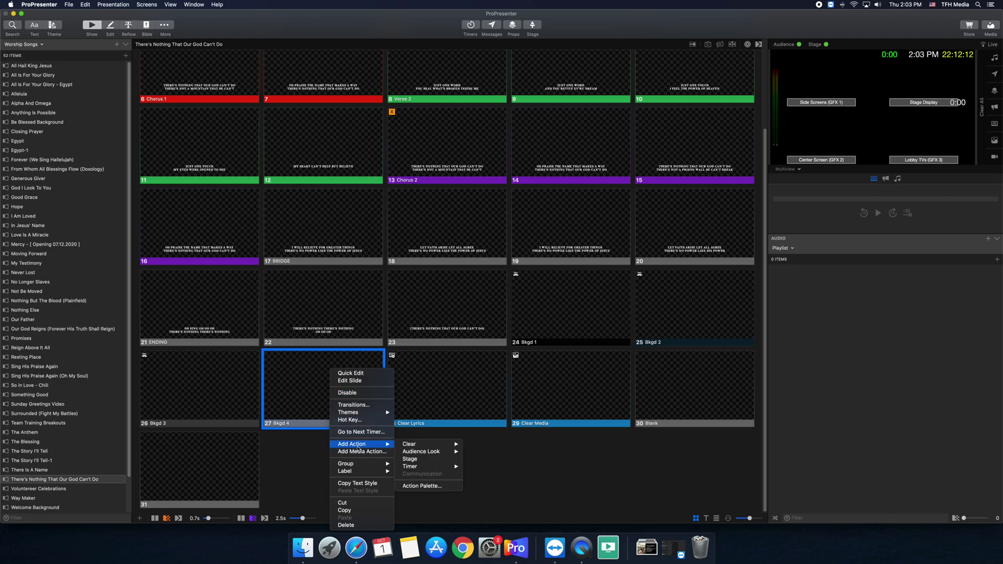
mouse_move(448, 453)
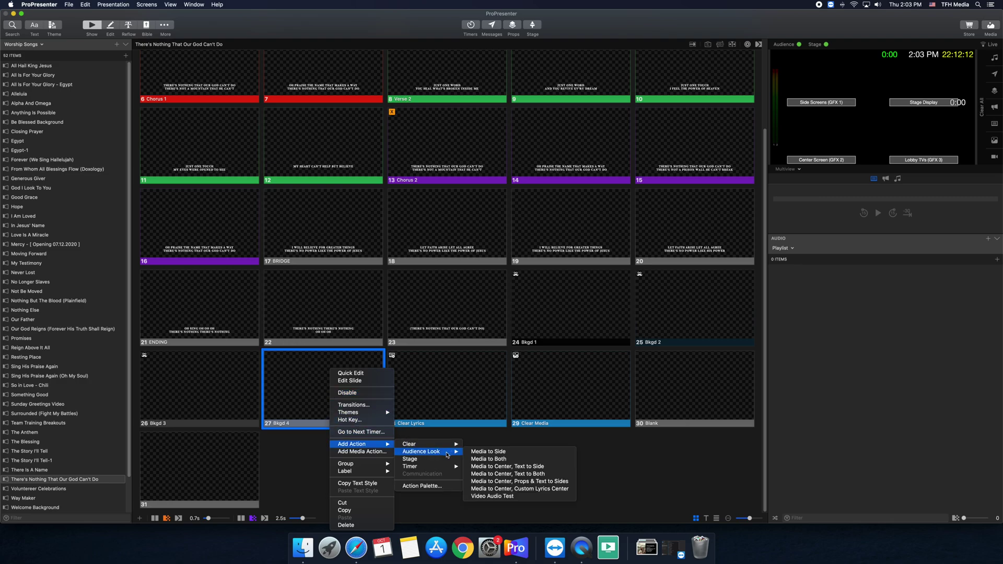
click(528, 476)
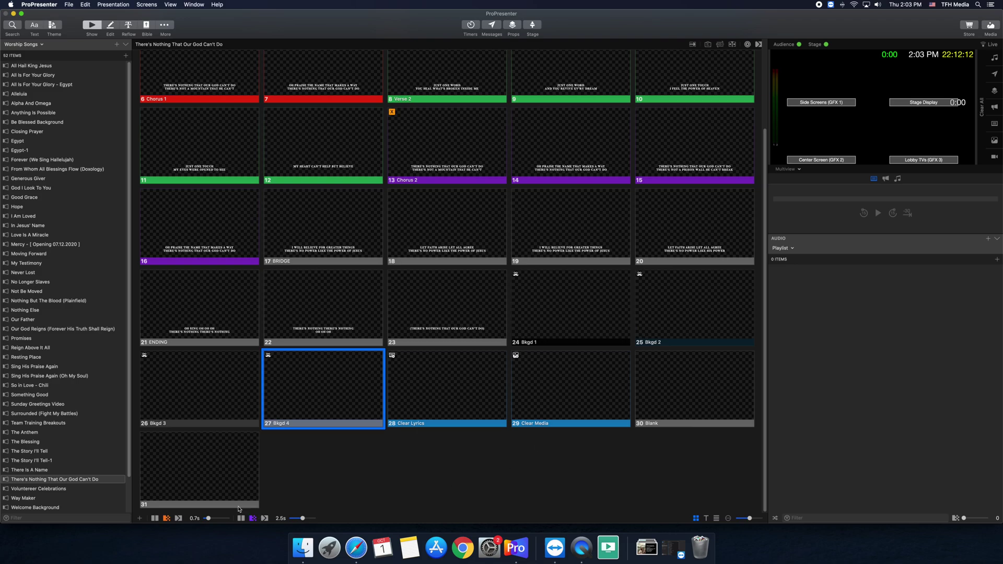
right_click(221, 480)
mouse_move(249, 469)
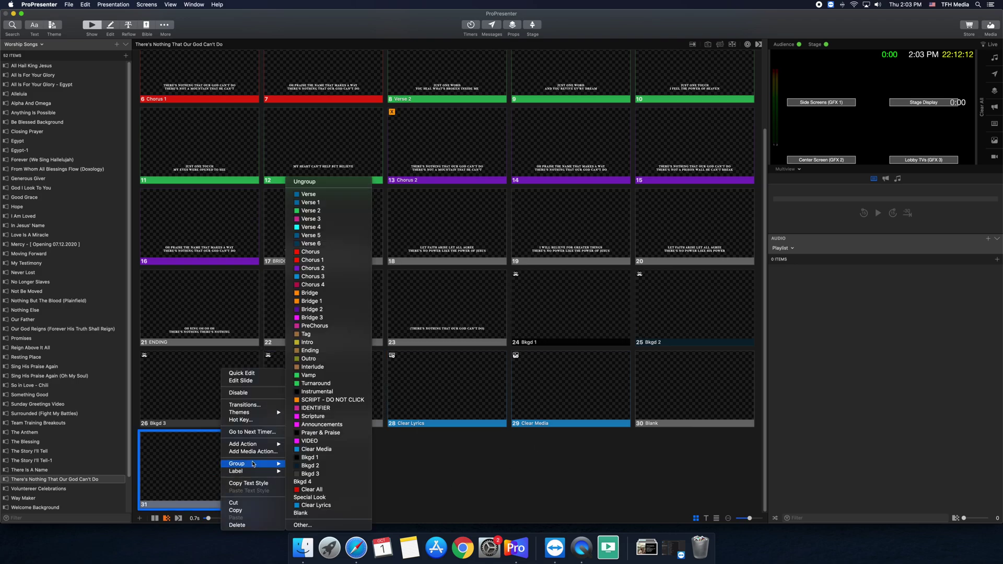
click(404, 477)
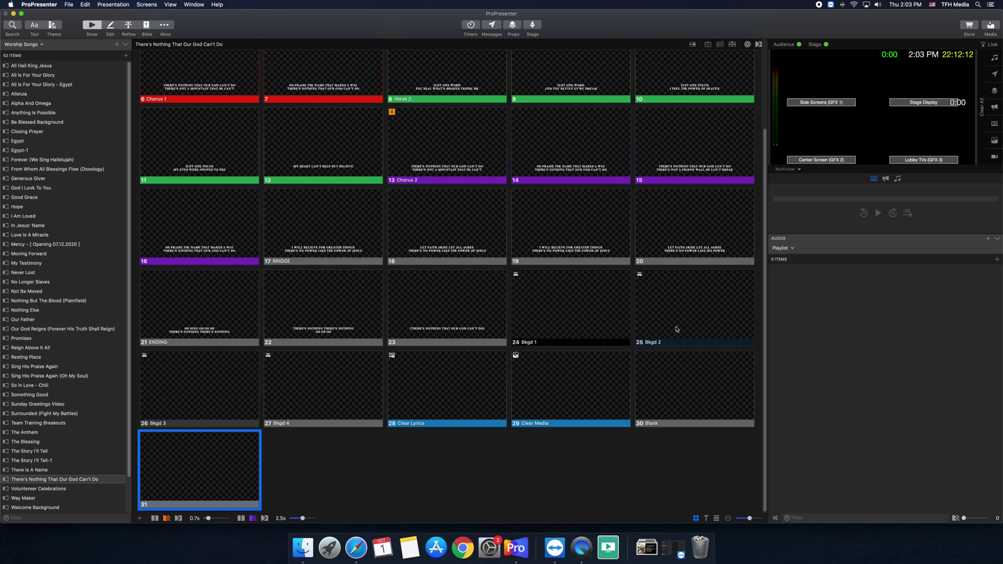
Step: Switch to Safari and review the section order notes for There's Nothing That Our God Can't Do in the service plan
scroll(597, 337, up, 4)
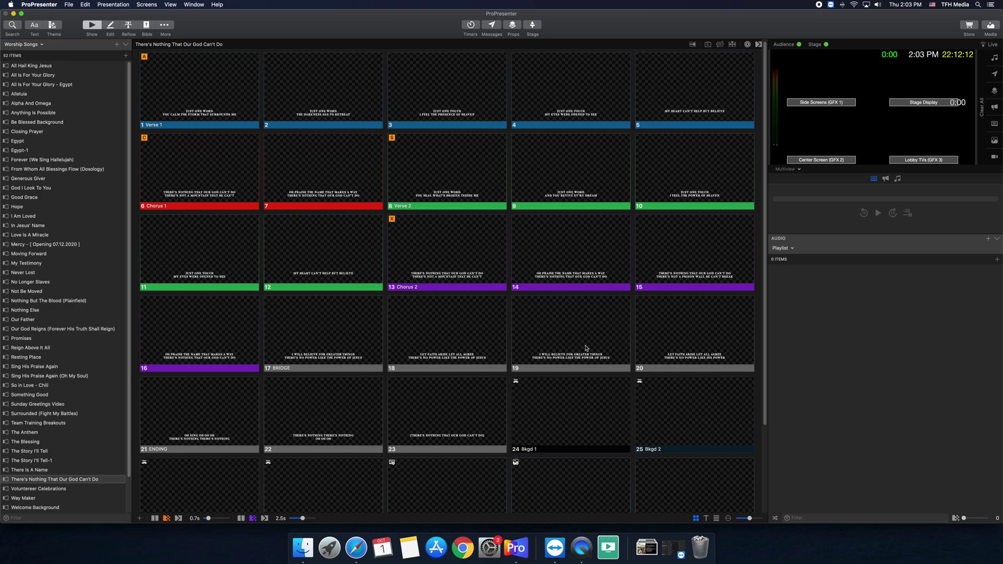
click(357, 546)
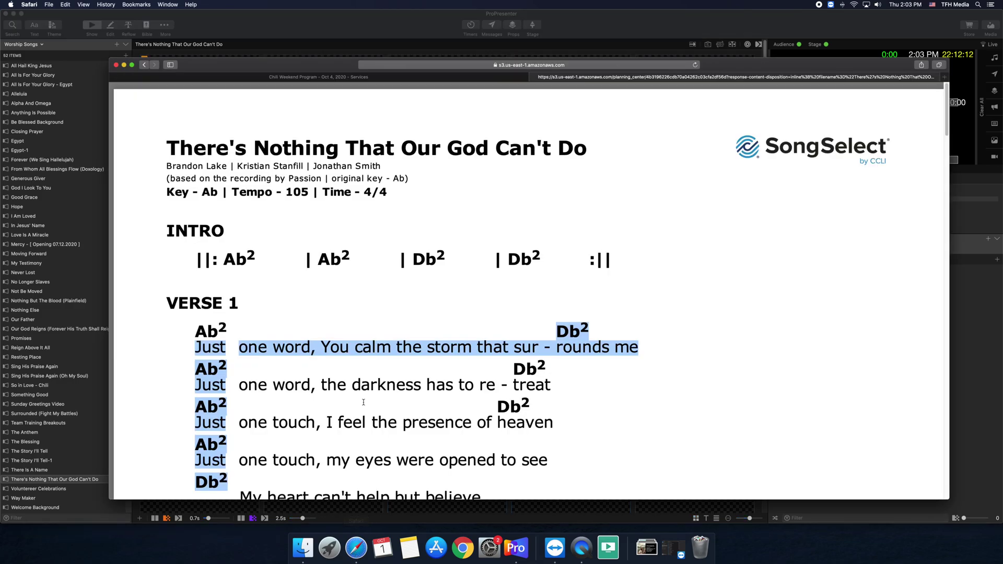
click(316, 77)
scroll(351, 340, down, 4)
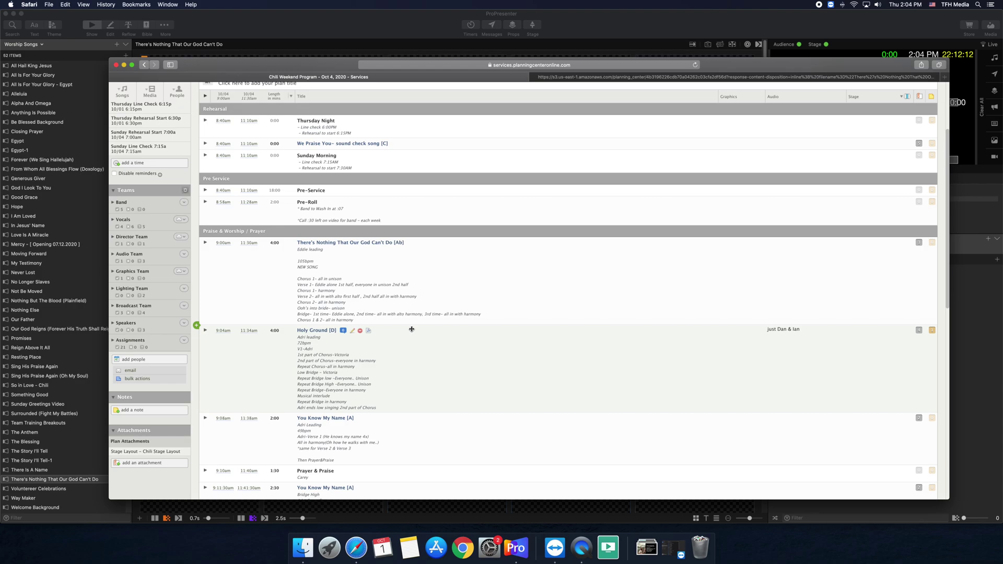
click(354, 27)
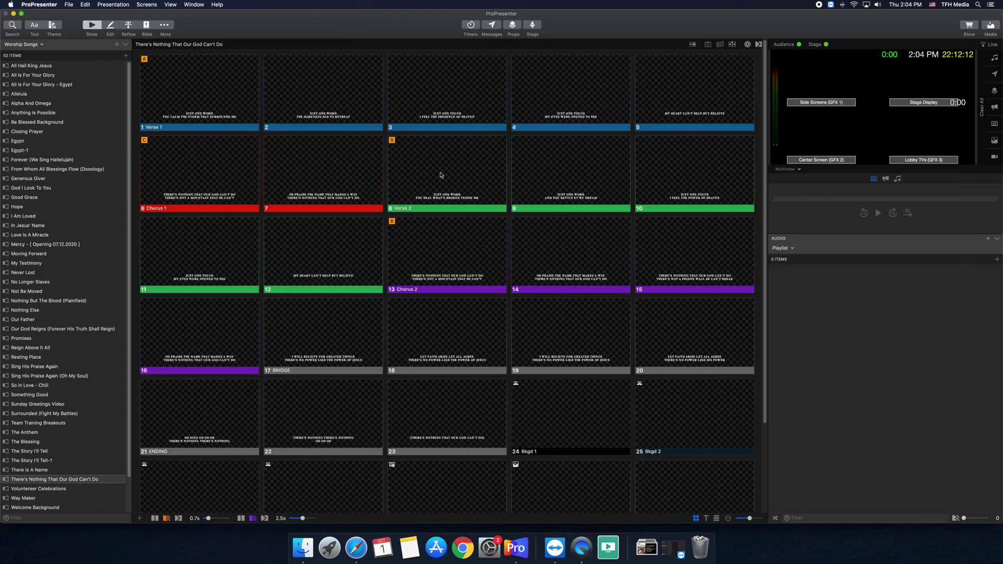
Step: Create a new arrangement of the song named 10.04.2020
click(721, 46)
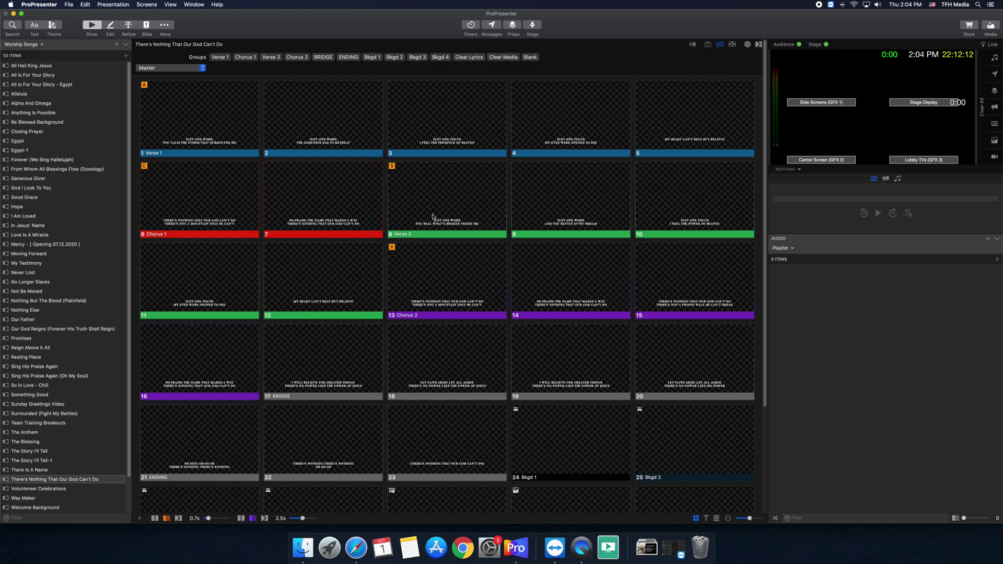
click(201, 68)
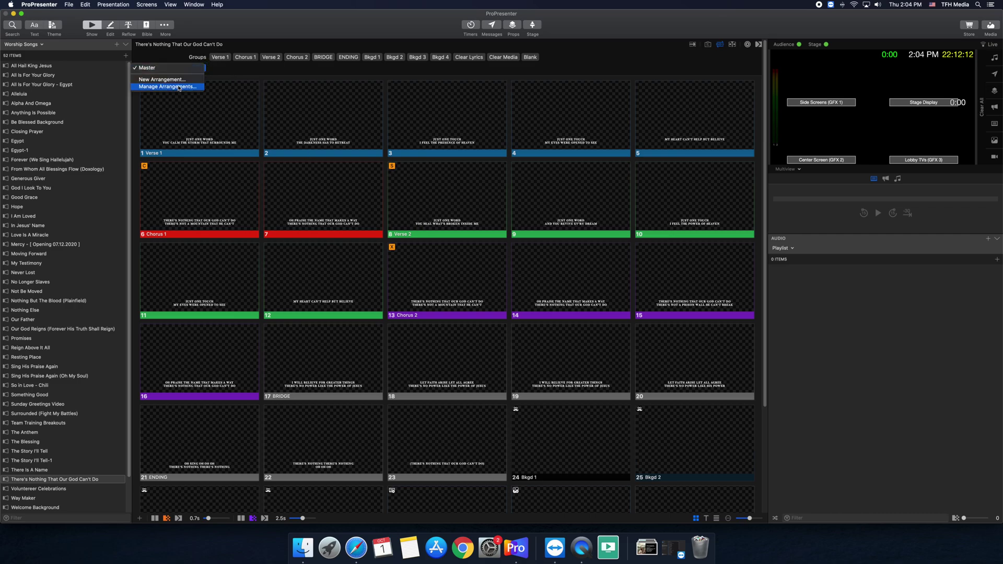
click(162, 79)
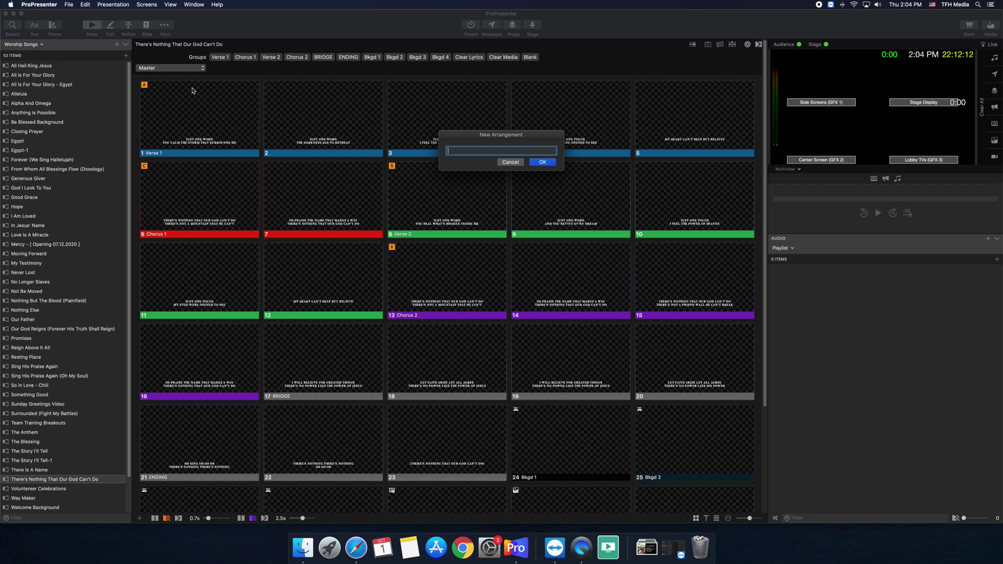
text(10.04.2020)
key(Return)
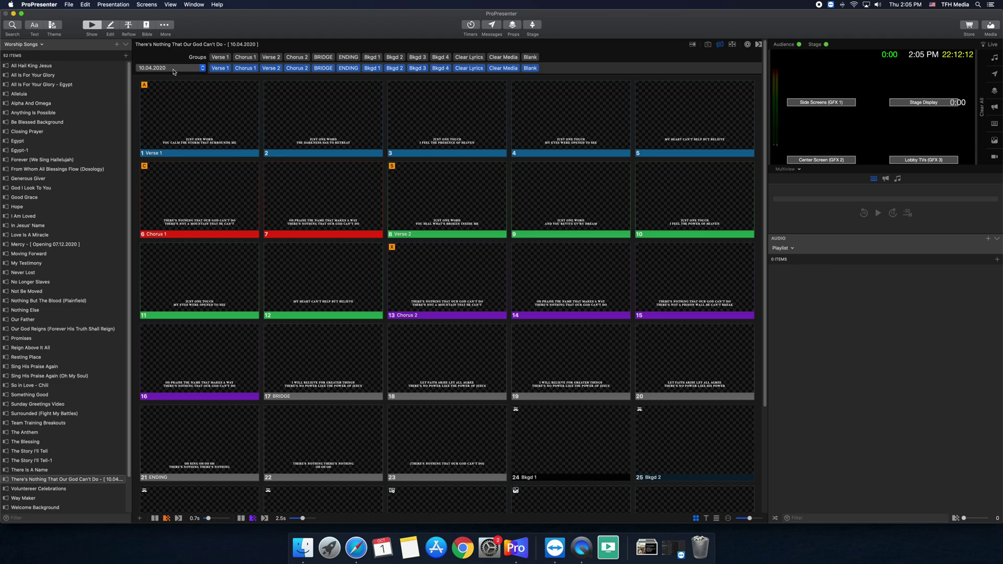
click(173, 69)
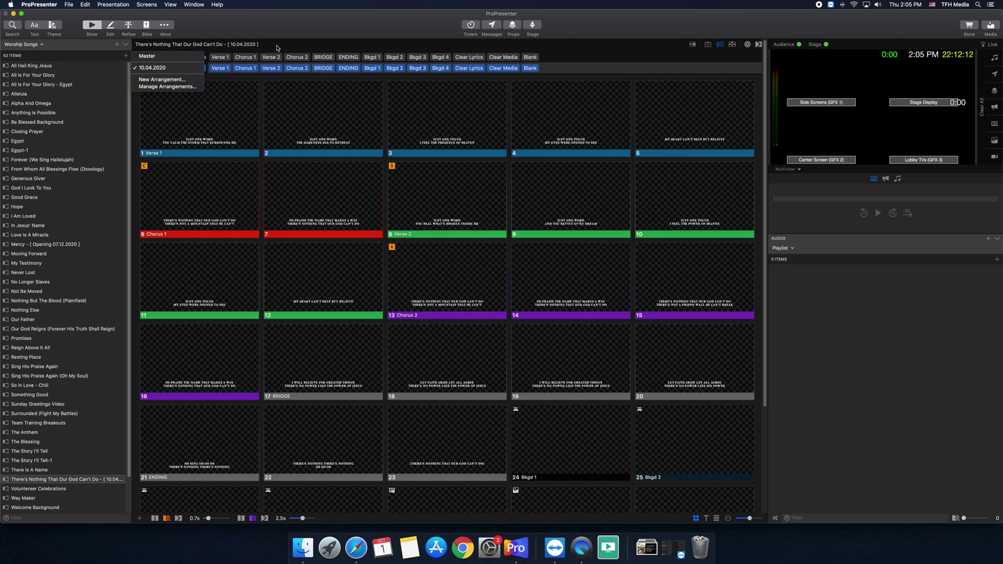
click(285, 46)
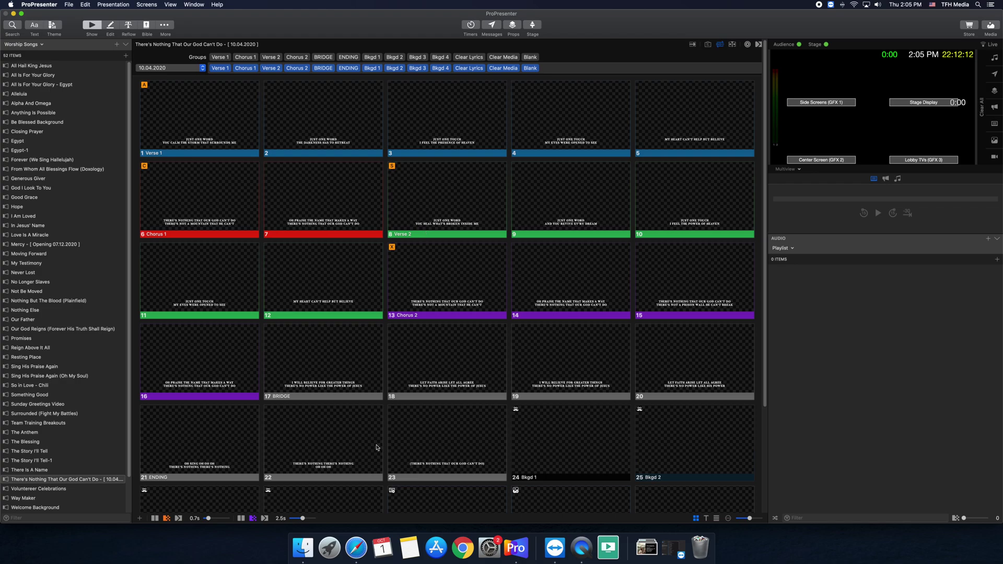
Step: Resize and move the Safari service plan and narrow the ProPresenter window so the song notes show beside the arrangement
click(357, 546)
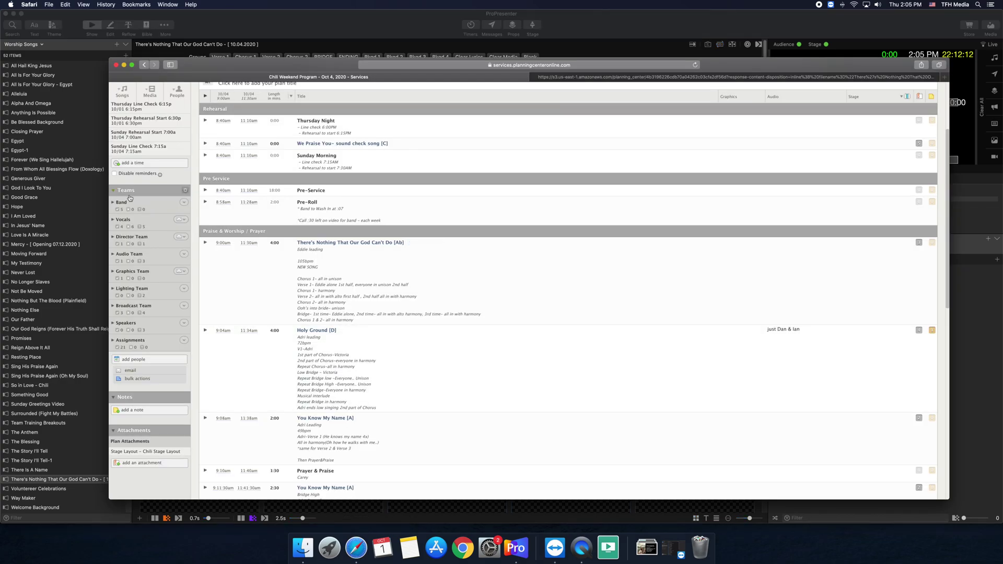
drag(109, 189, 616, 217)
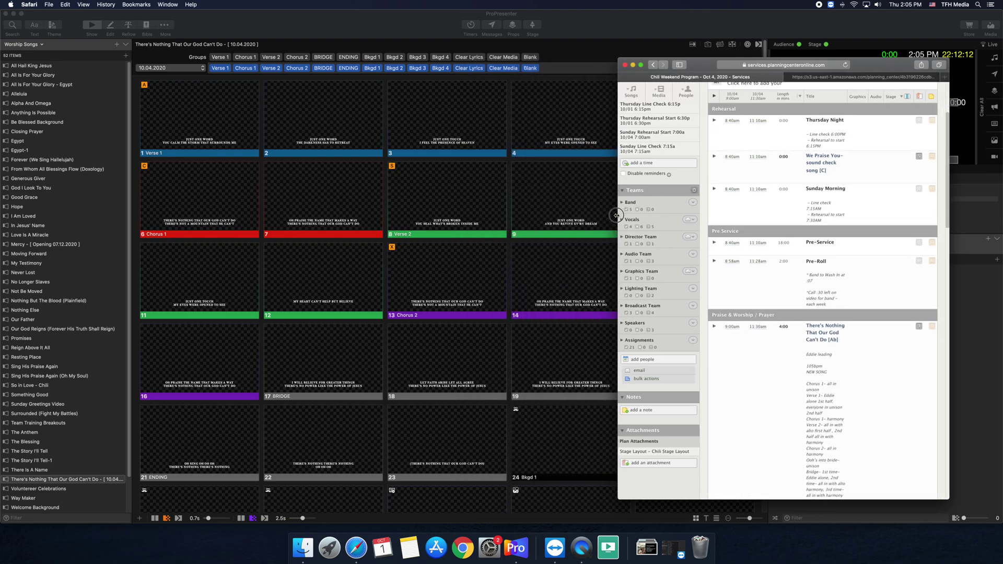
scroll(872, 364, down, 2)
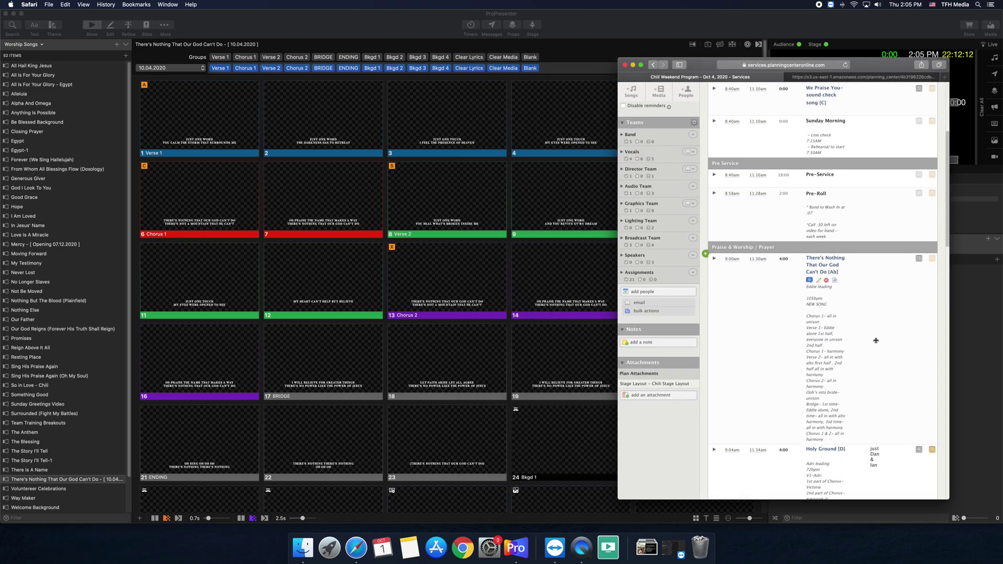
drag(880, 65, 919, 51)
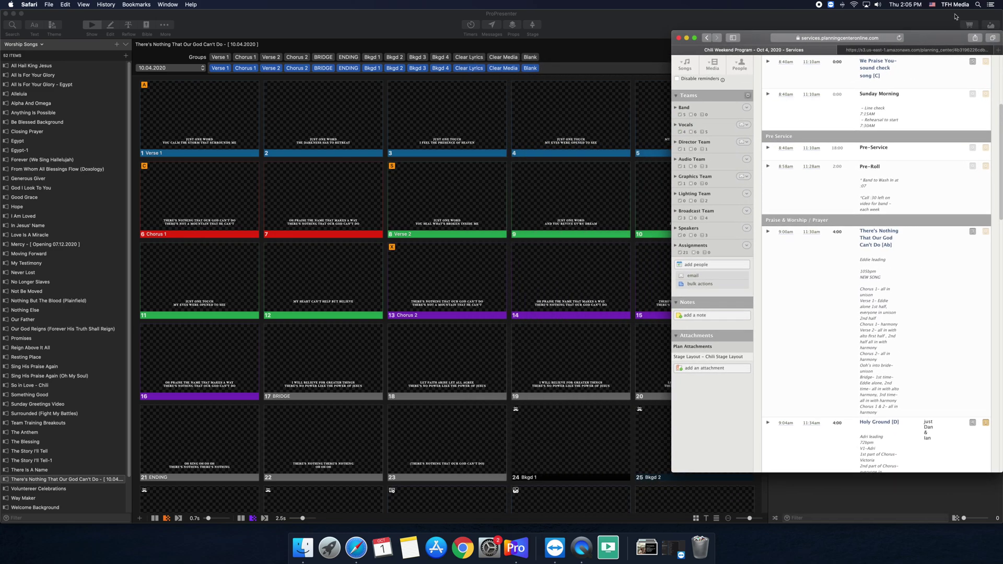
click(994, 33)
drag(1002, 33, 788, 230)
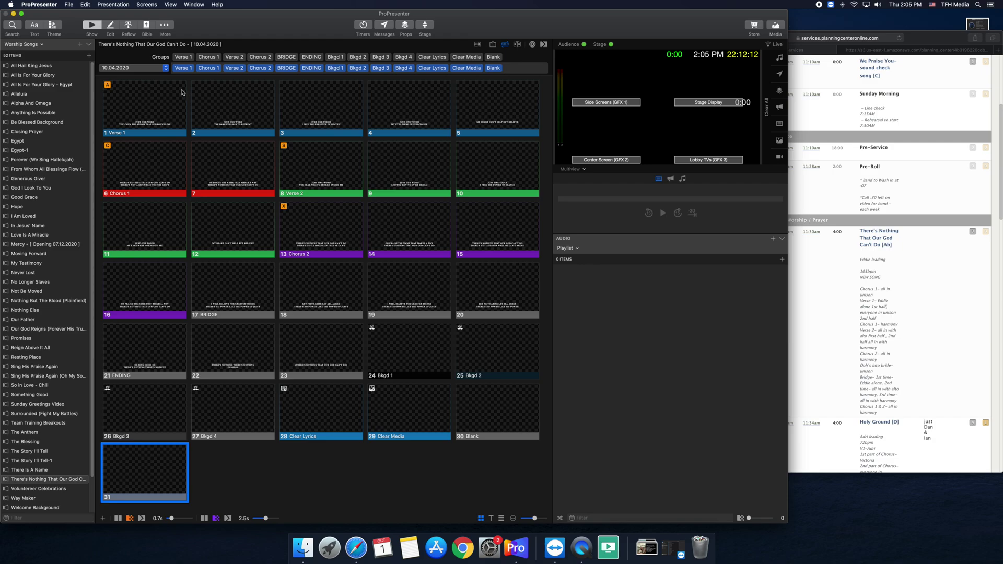
Step: Move Chorus 1 to the start of the 10.04.2020 arrangement and insert another Chorus 1 between Verse 1 and Verse 2
mouse_move(204, 71)
drag(204, 70, 183, 70)
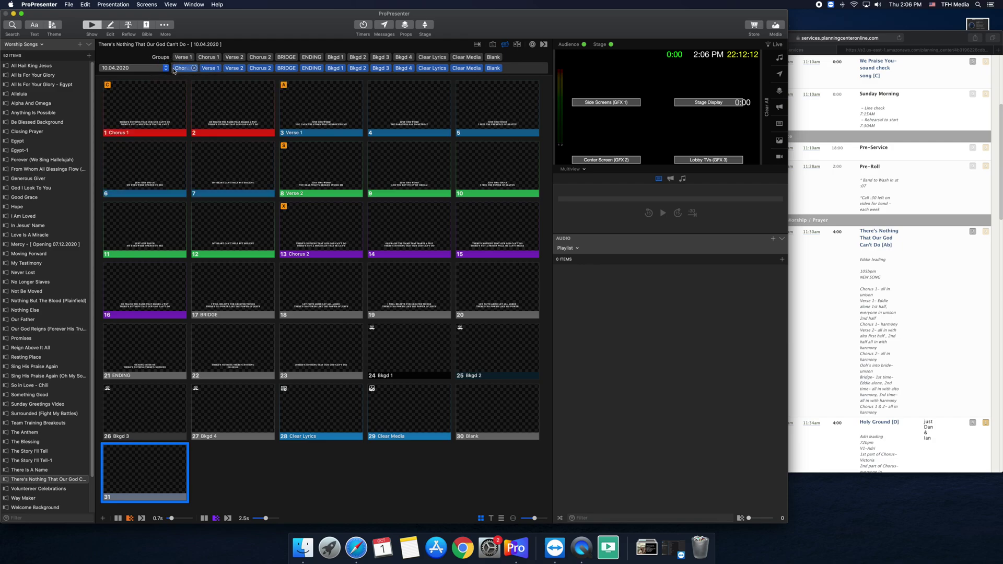
mouse_move(214, 71)
drag(209, 59, 225, 72)
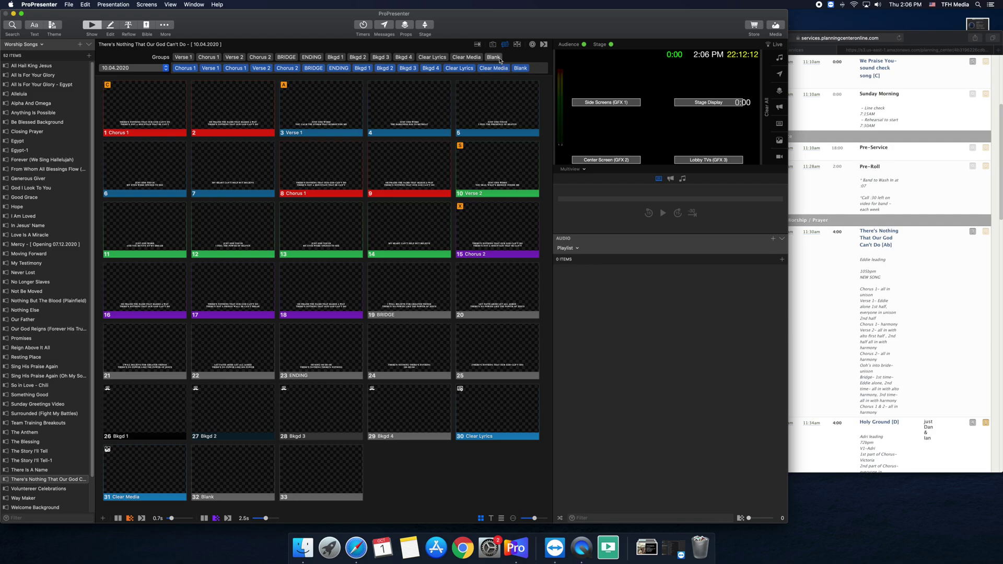
Step: Insert a Blank group after Chorus 2 and add two more BRIDGE groups beside the existing one in the arrangement
drag(493, 57, 305, 69)
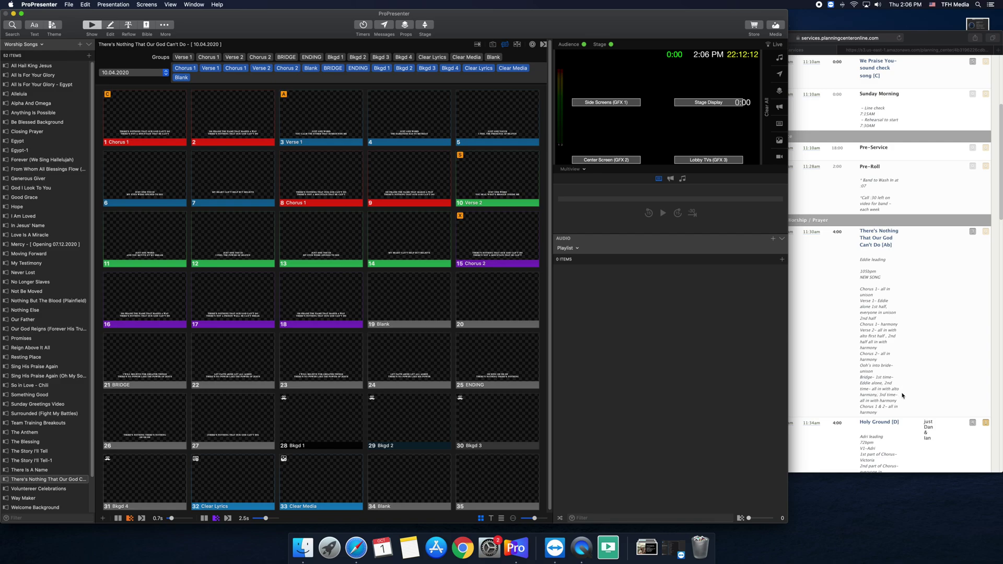
drag(287, 57, 349, 69)
drag(286, 57, 370, 68)
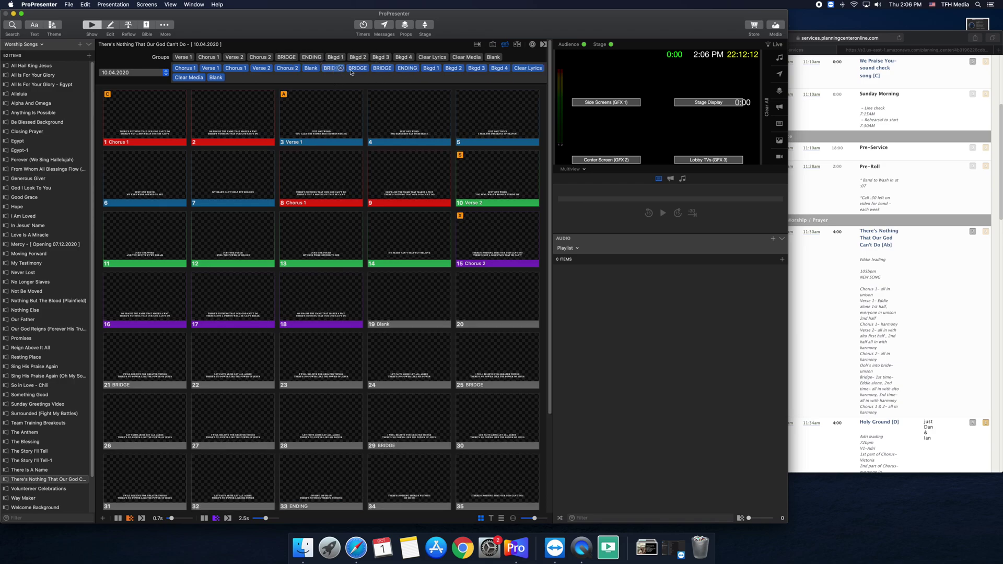
Step: Add Chorus 1 and Chorus 2 after the last BRIDGE and remove the ENDING group from the arrangement
mouse_move(336, 73)
mouse_move(386, 69)
click(216, 58)
drag(216, 58, 396, 68)
click(264, 58)
drag(263, 57, 423, 70)
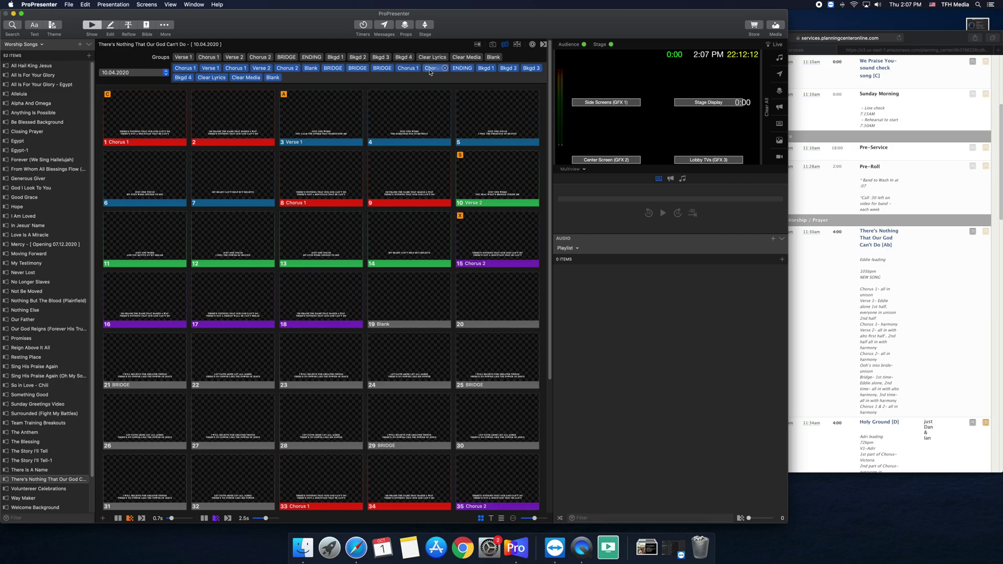
mouse_move(472, 72)
click(467, 67)
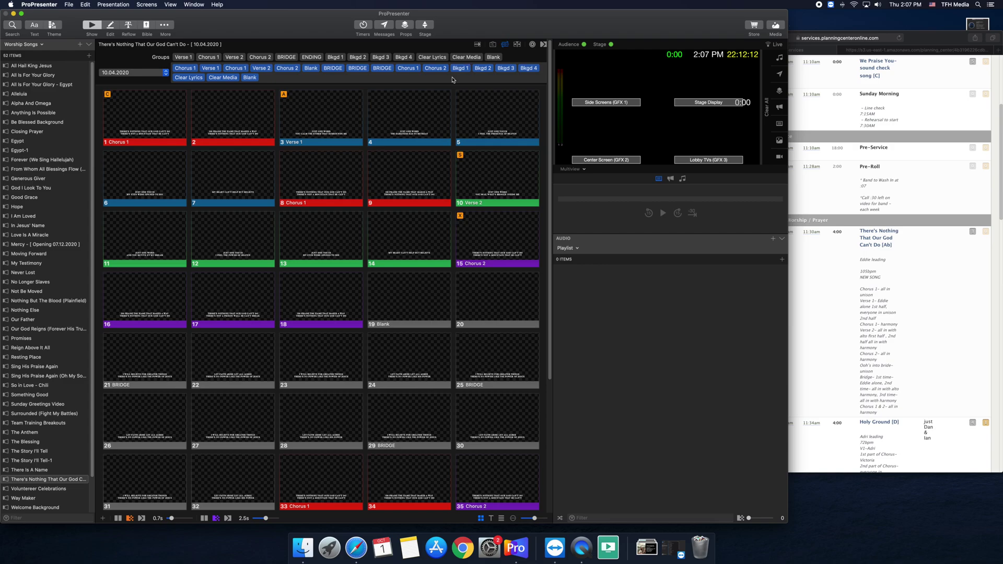
Step: Move the Bkgd 1 group to the very beginning of the 10.04.2020 arrangement, ahead of the first Chorus 1
scroll(453, 343, down, 3)
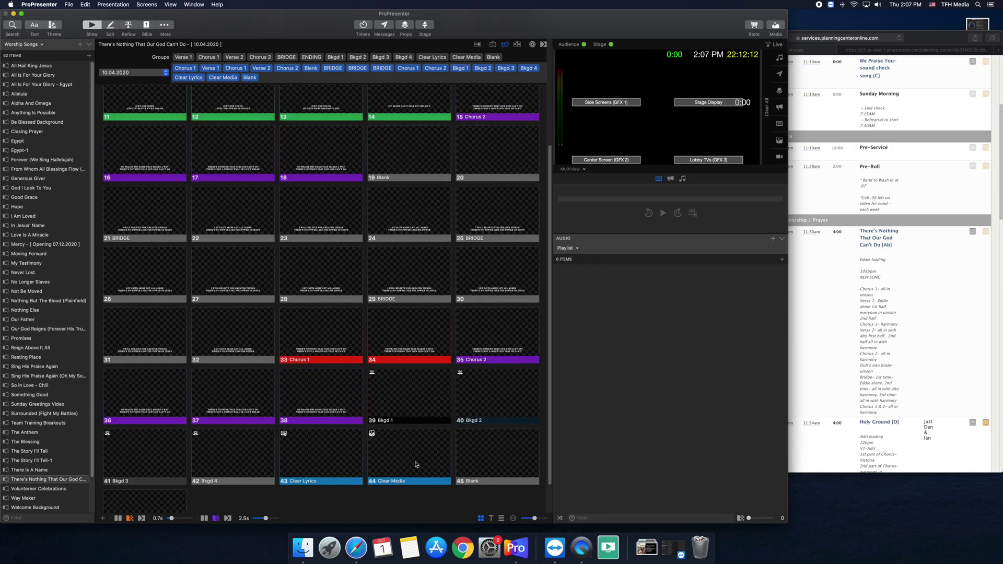
scroll(428, 365, up, 3)
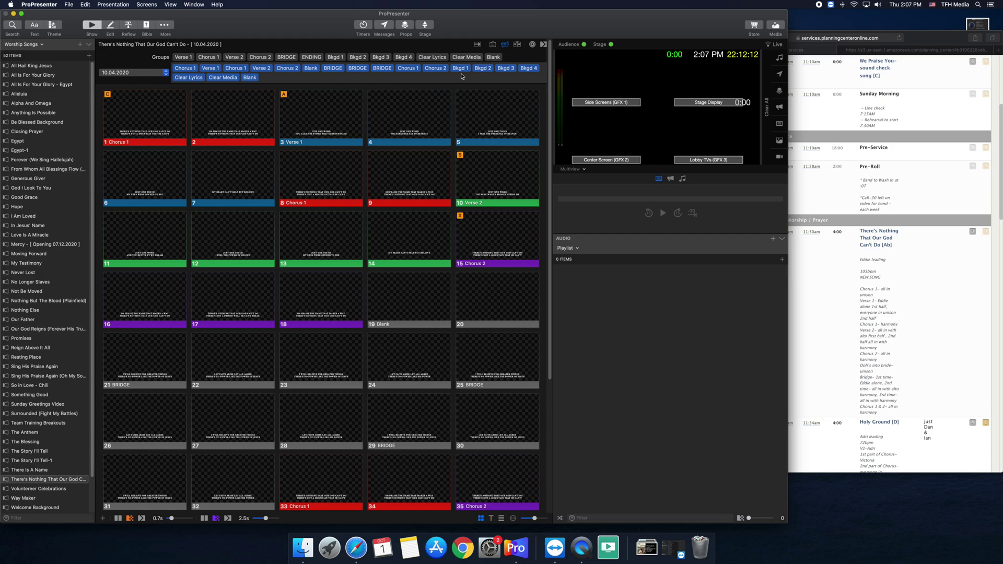
drag(462, 71, 172, 69)
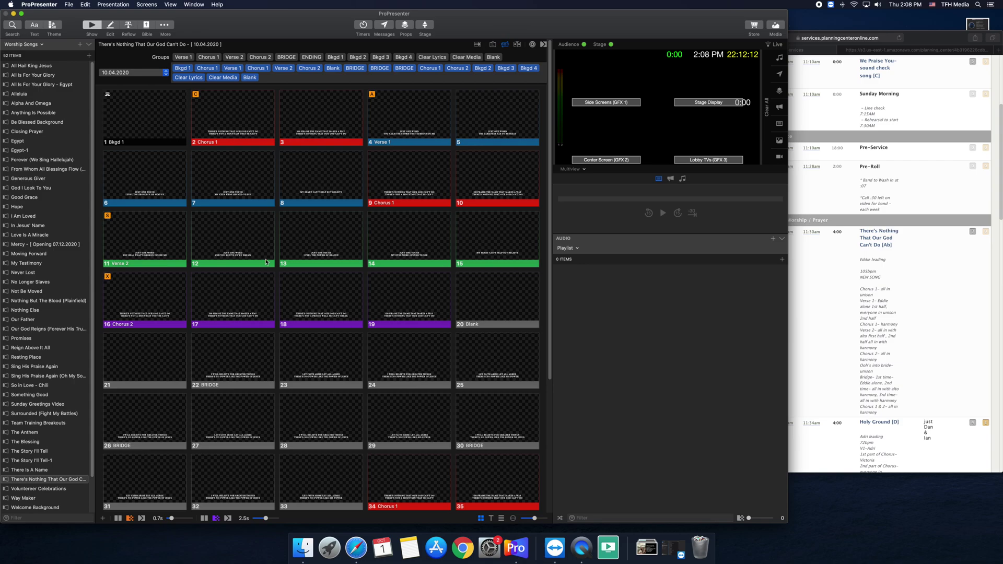
Step: Switch the song back to the Master arrangement and open it in the Reflow Editor
click(140, 73)
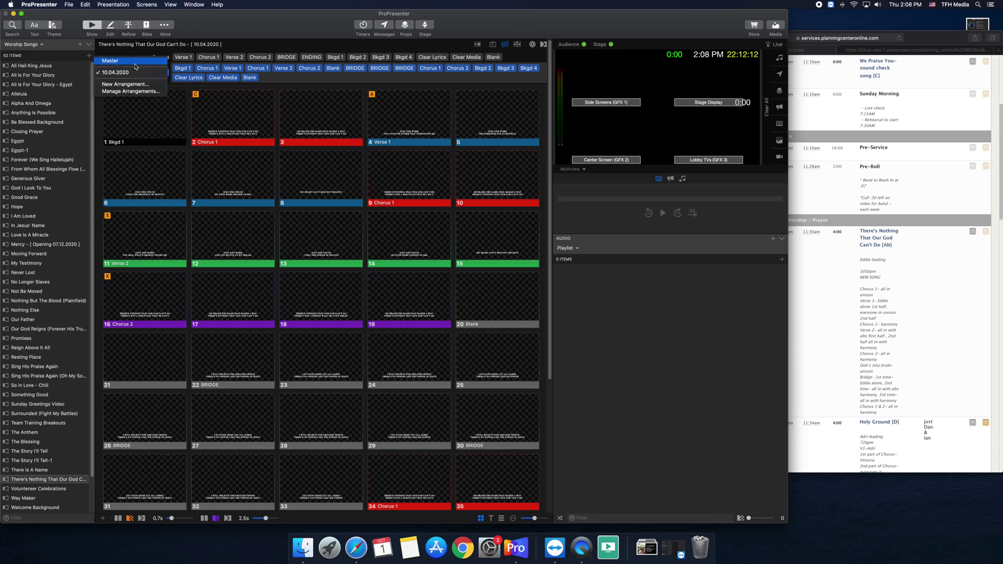
click(134, 61)
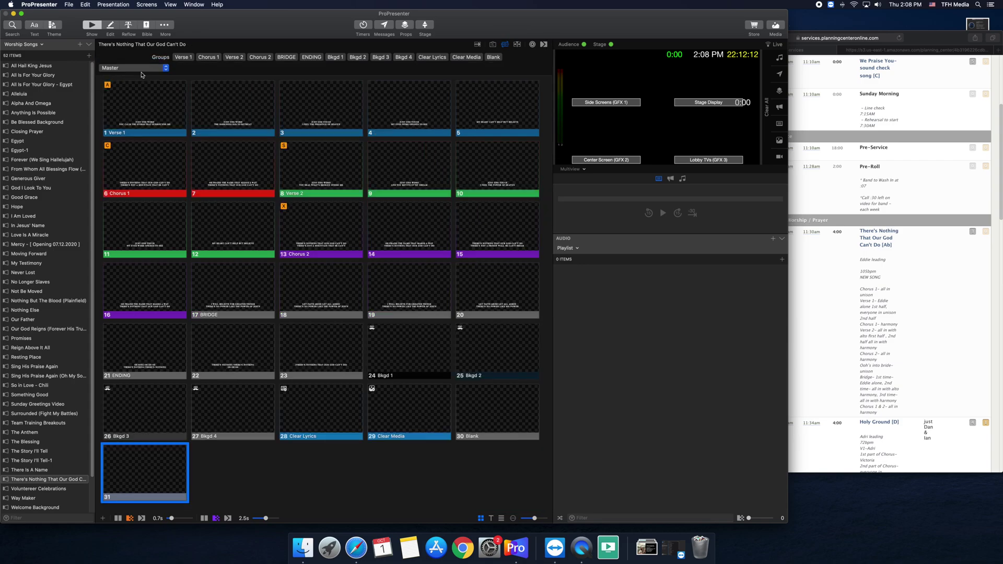
click(129, 27)
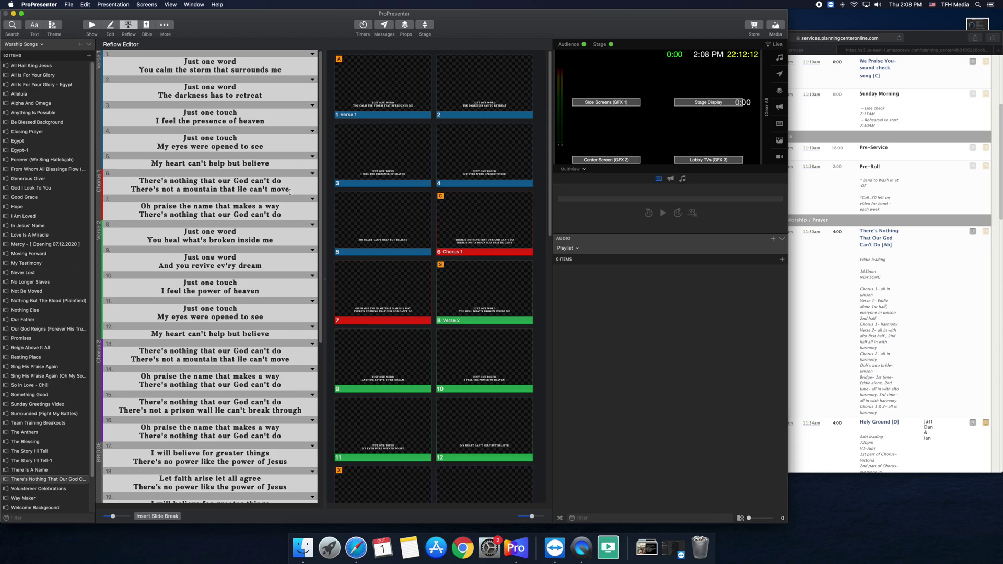
Step: Try a slide break before "There's not a mountain that He can't move" in Chorus 1, and merge the lines back together
triple_click(111, 193)
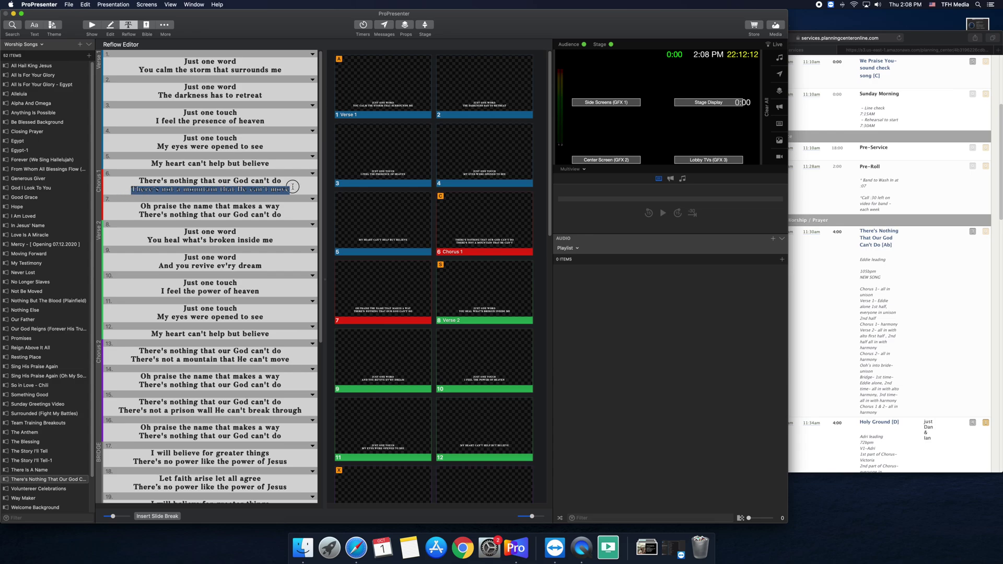
click(292, 183)
click(153, 516)
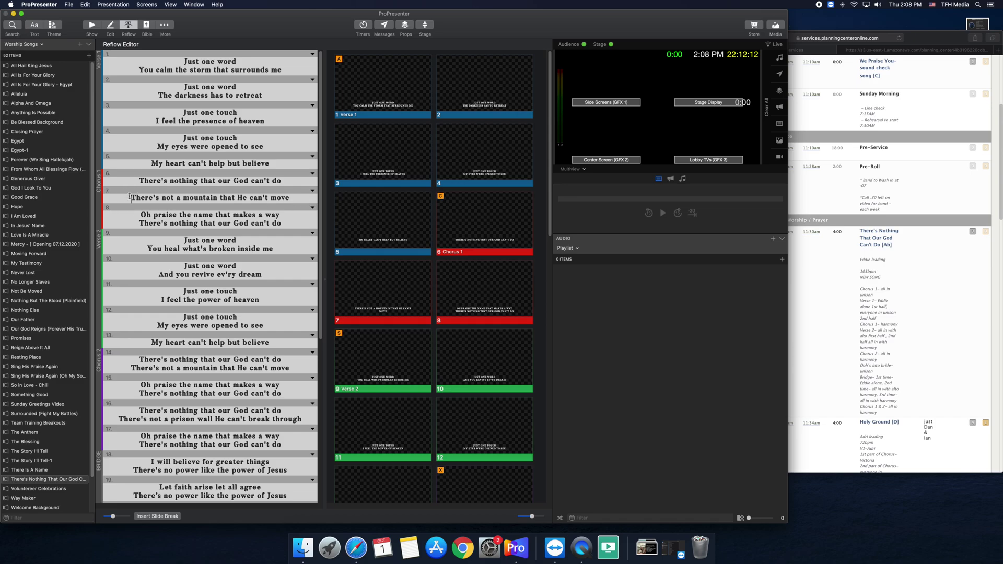
click(129, 197)
key(BackSpace)
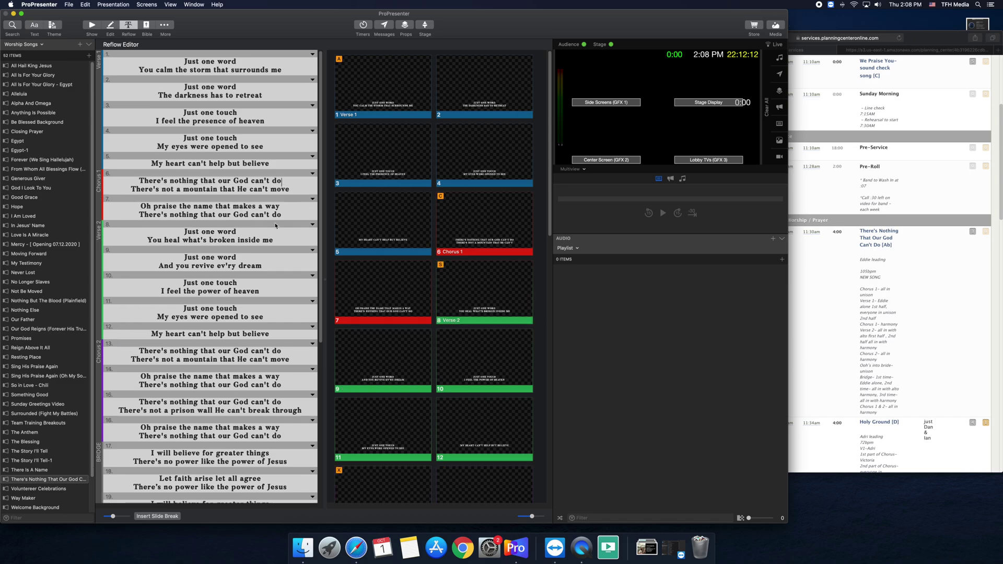
Step: Remove the parentheses around "There's nothing that our God can't do" on slide 23 of the ENDING group
scroll(222, 400, down, 5)
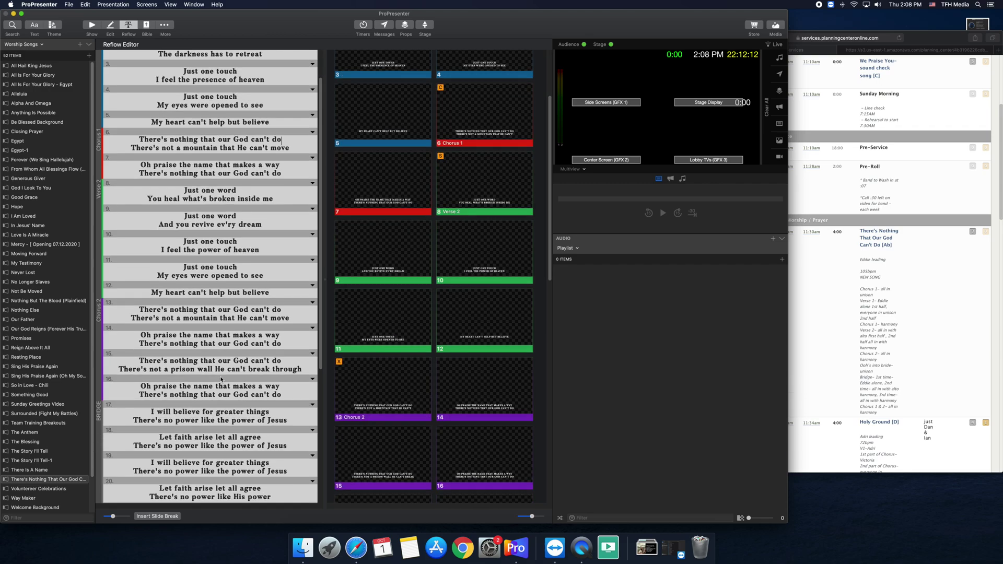
scroll(223, 337, down, 4)
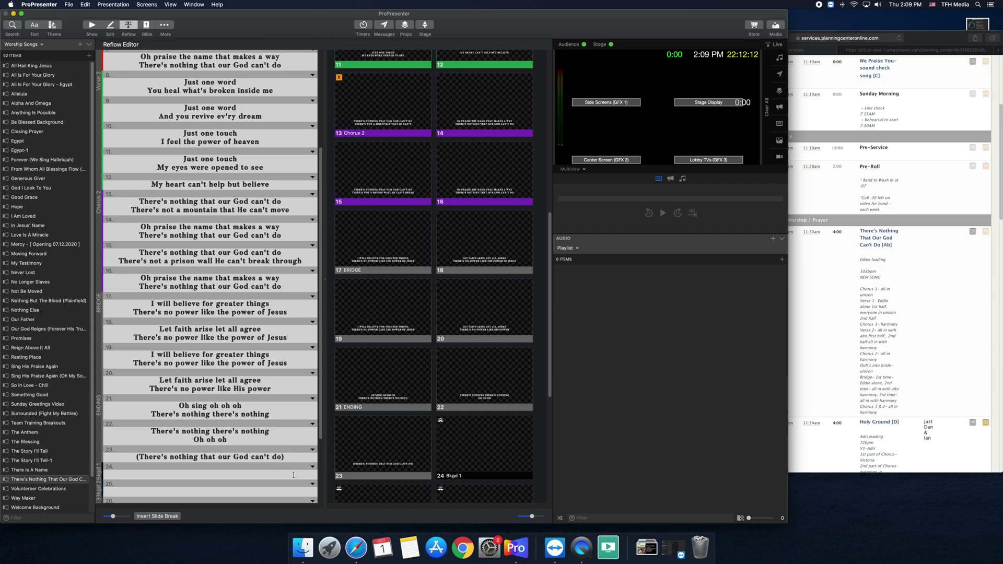
key(BackSpace)
click(139, 458)
key(Delete)
scroll(204, 271, up, 4)
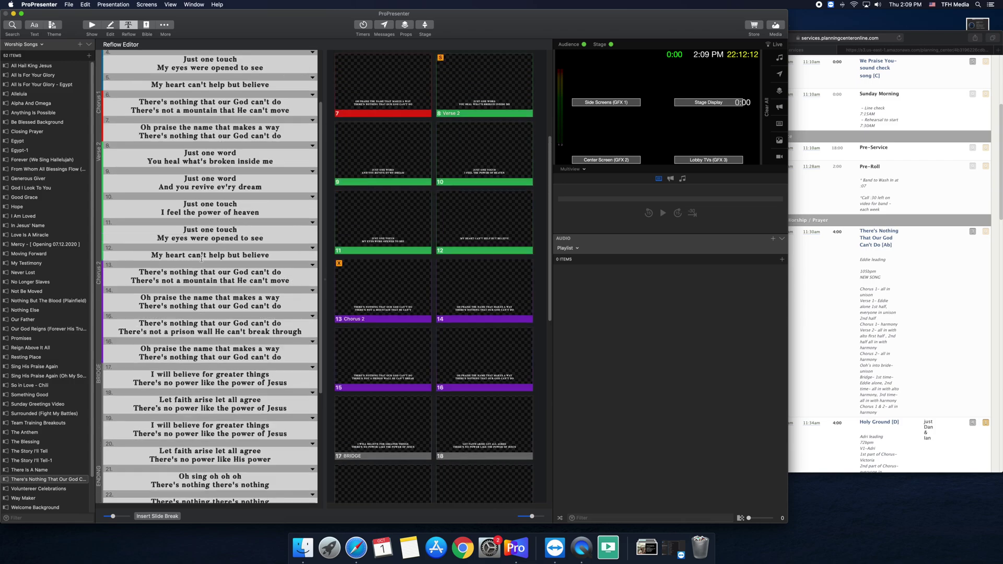
Step: Review the lyrics and slide breaks of every group in the Reflow Editor, from Verse 1 through ENDING
scroll(201, 258, up, 2)
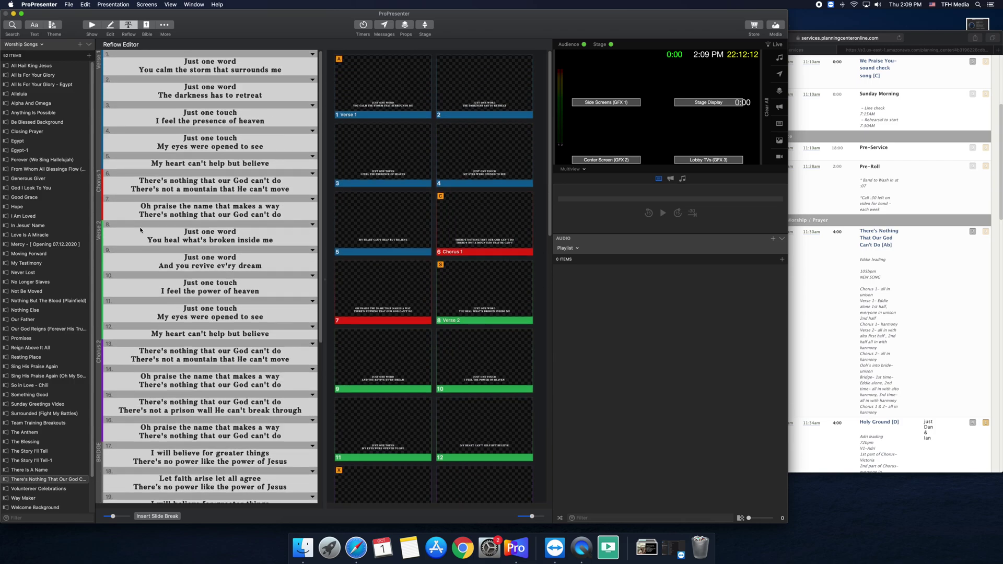
scroll(140, 230, down, 6)
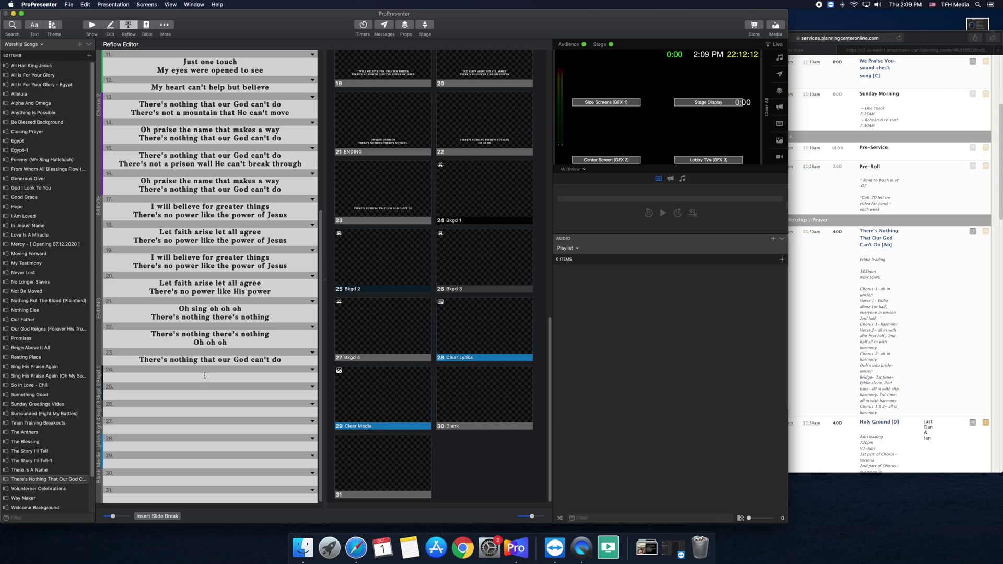
scroll(240, 147, up, 5)
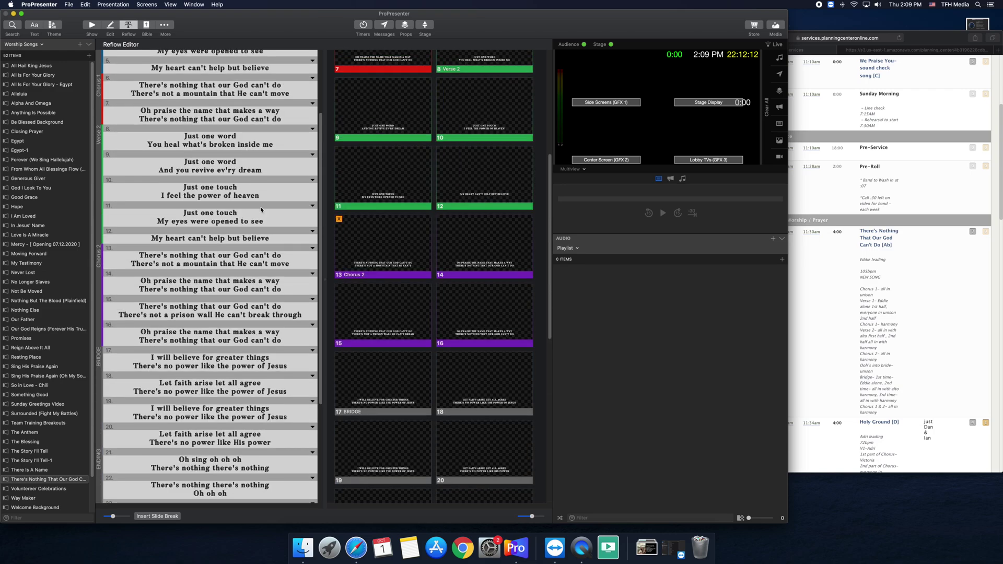
scroll(262, 211, up, 1)
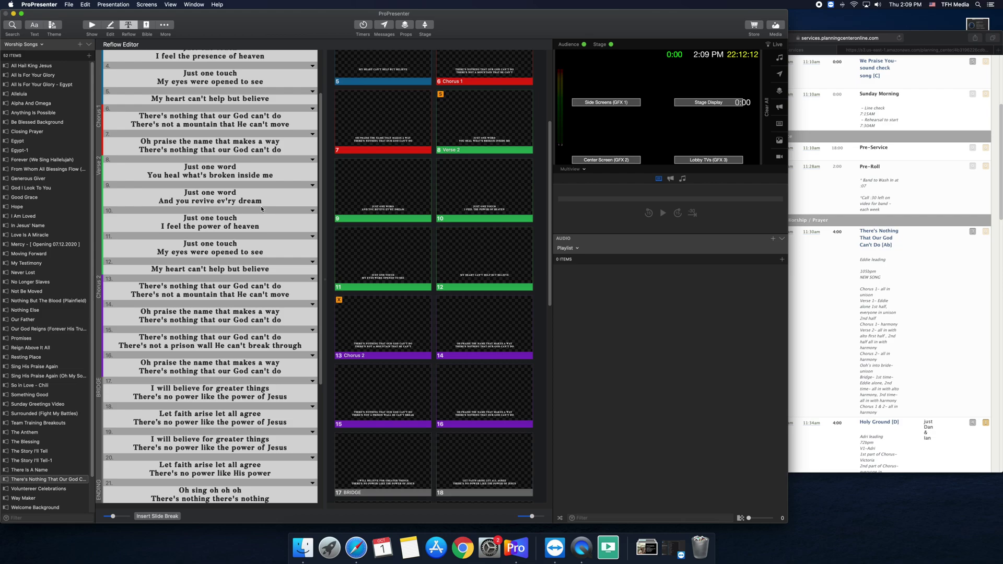
scroll(262, 209, down, 6)
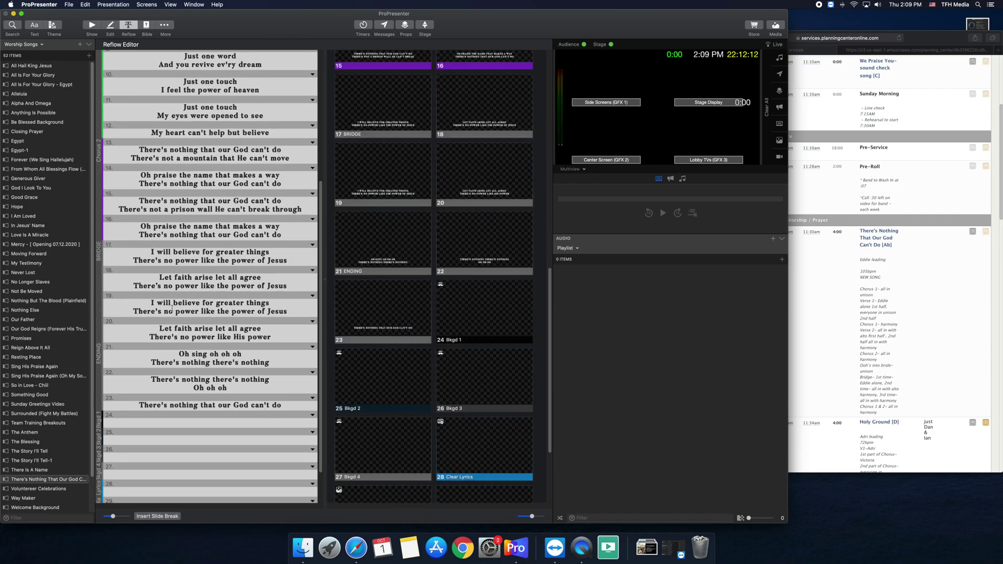
scroll(209, 167, up, 8)
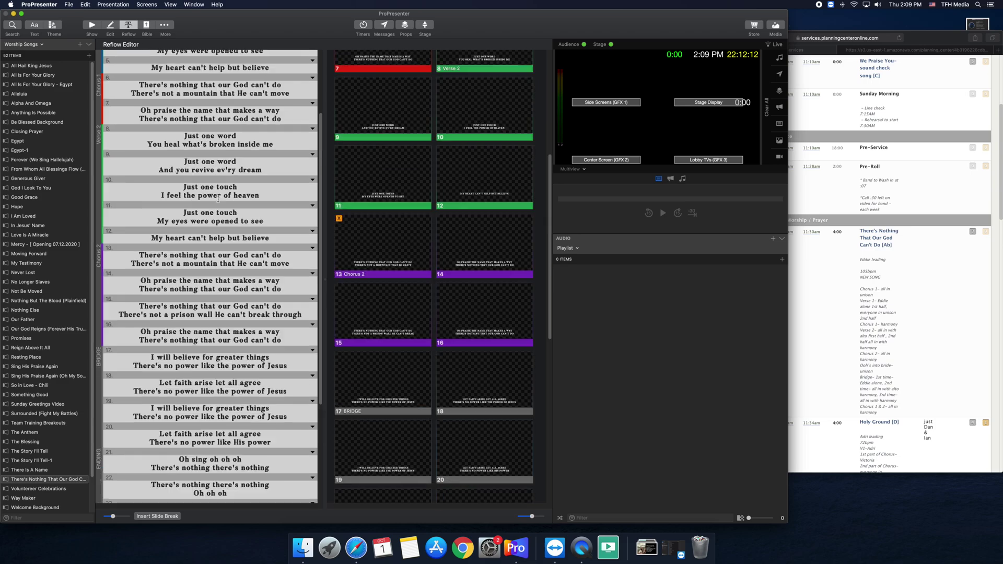
Step: Return to the song's slide view, check the 10.04.2020 arrangement, and switch back to the Master arrangement
click(97, 28)
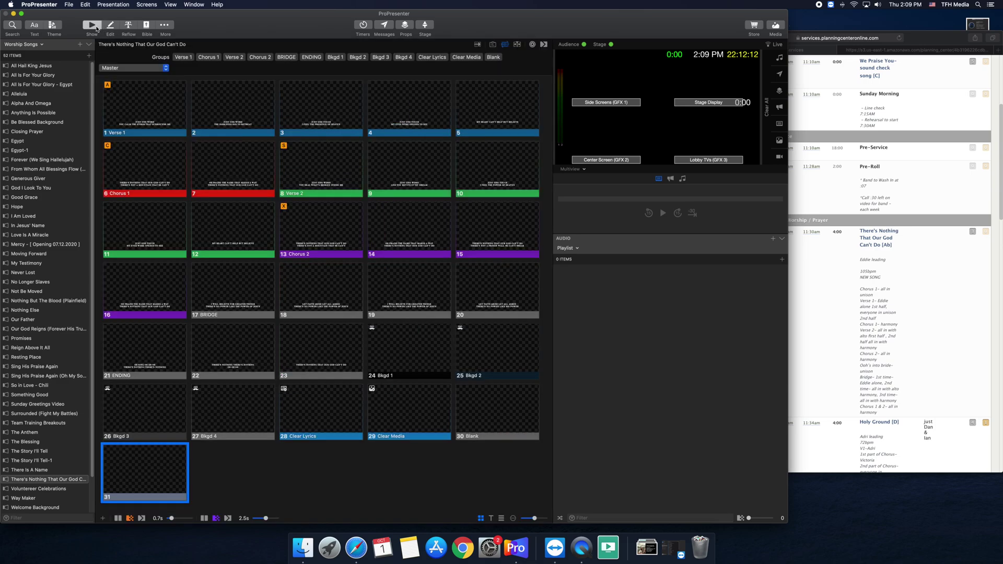
click(138, 69)
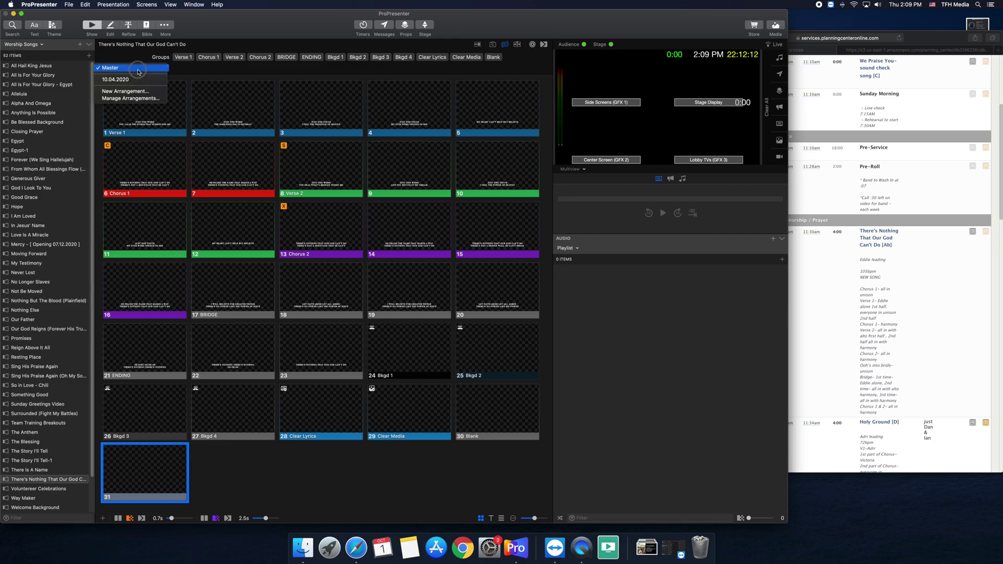
click(137, 80)
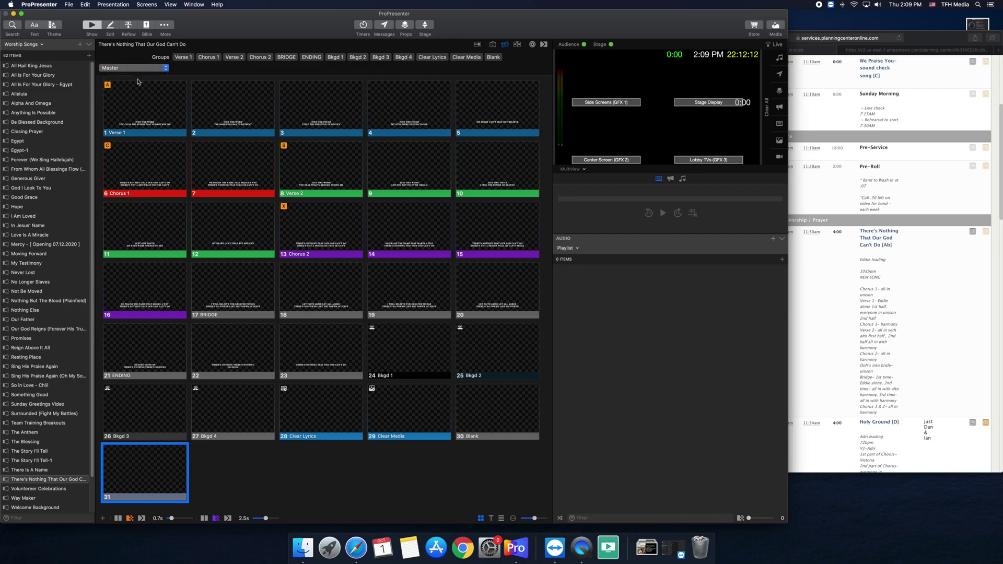
mouse_move(191, 79)
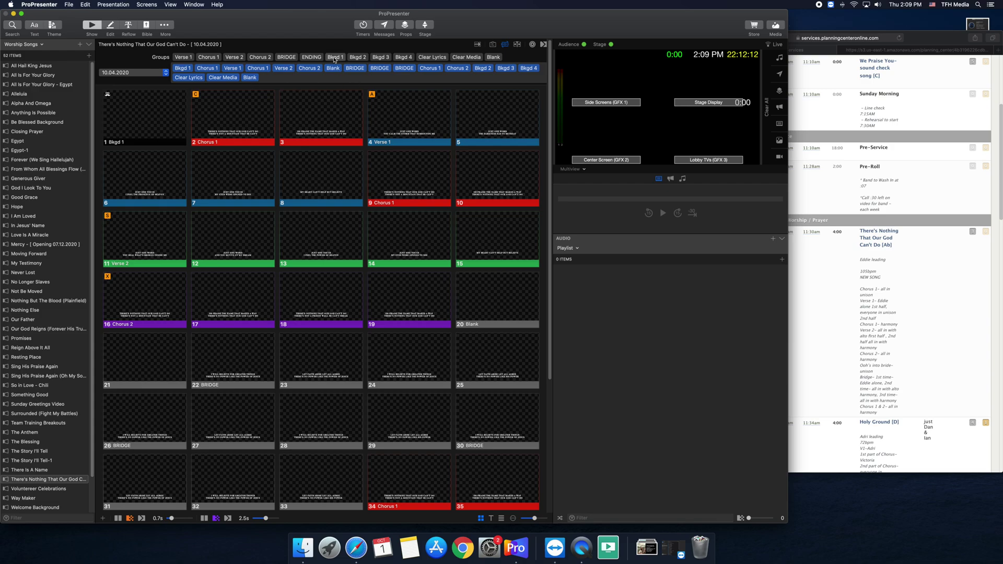
click(141, 73)
click(120, 60)
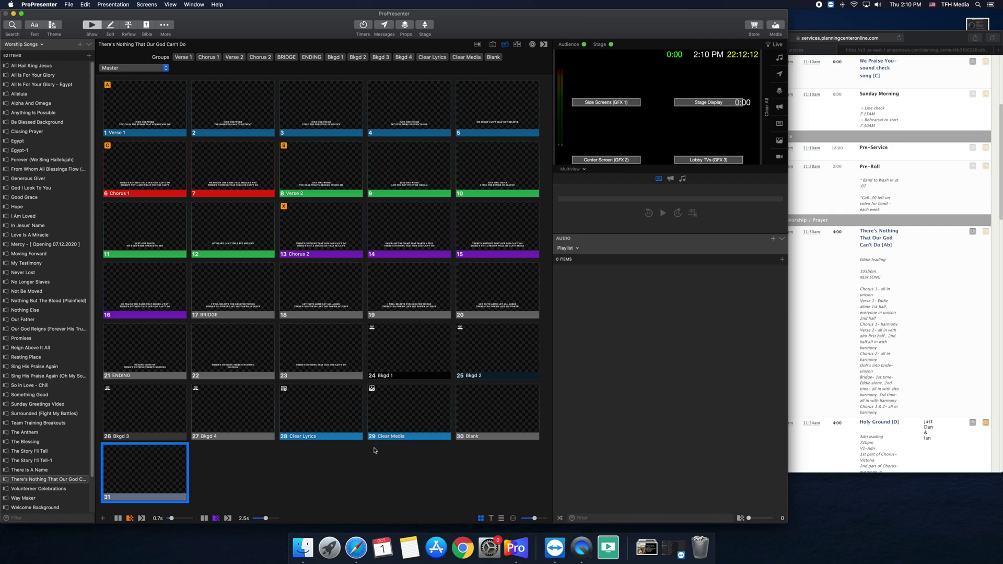
Step: Look through the actions that can be added to the Bkgd 1 slide, including the Audience Look choices
right_click(382, 347)
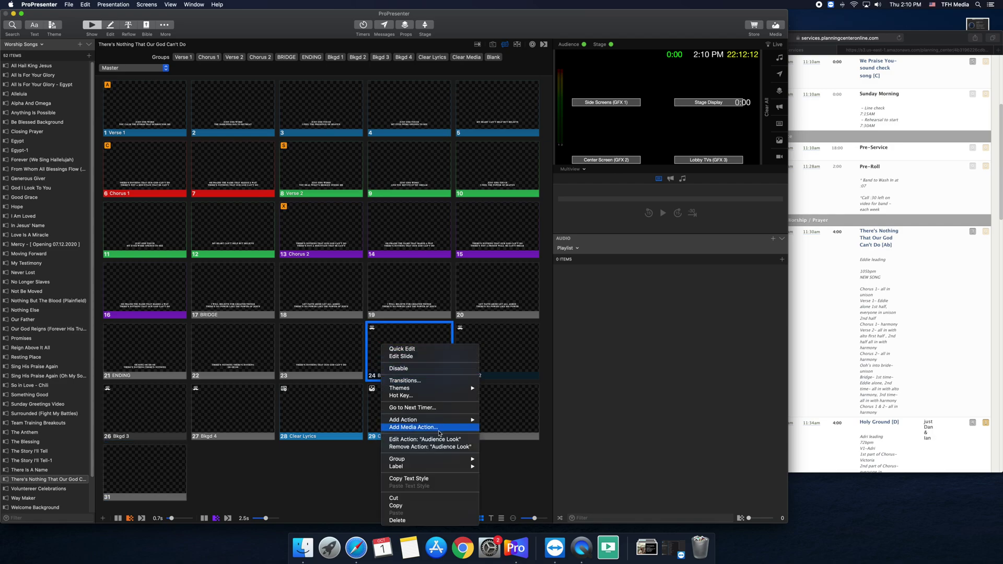
mouse_move(427, 421)
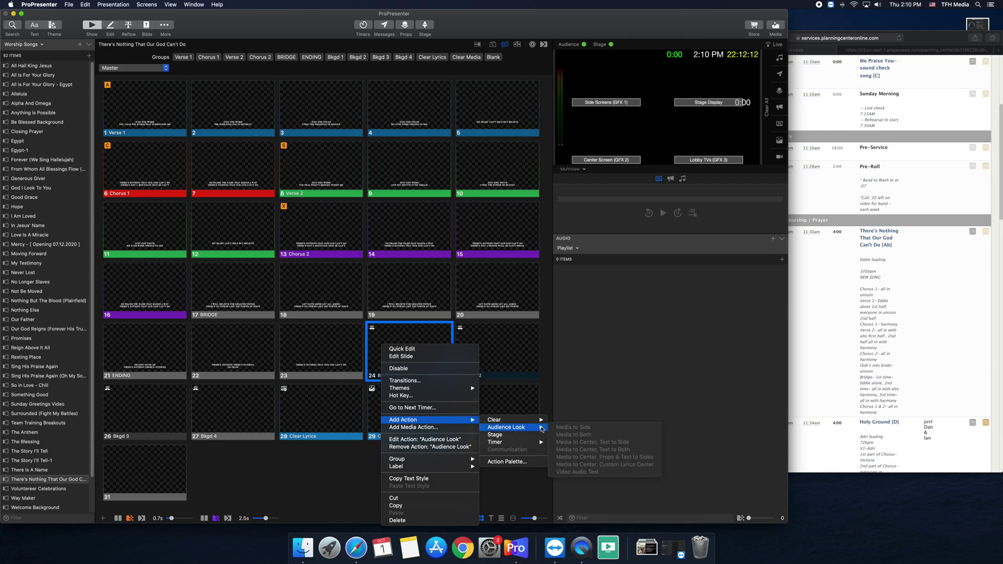
mouse_move(403, 467)
click(307, 463)
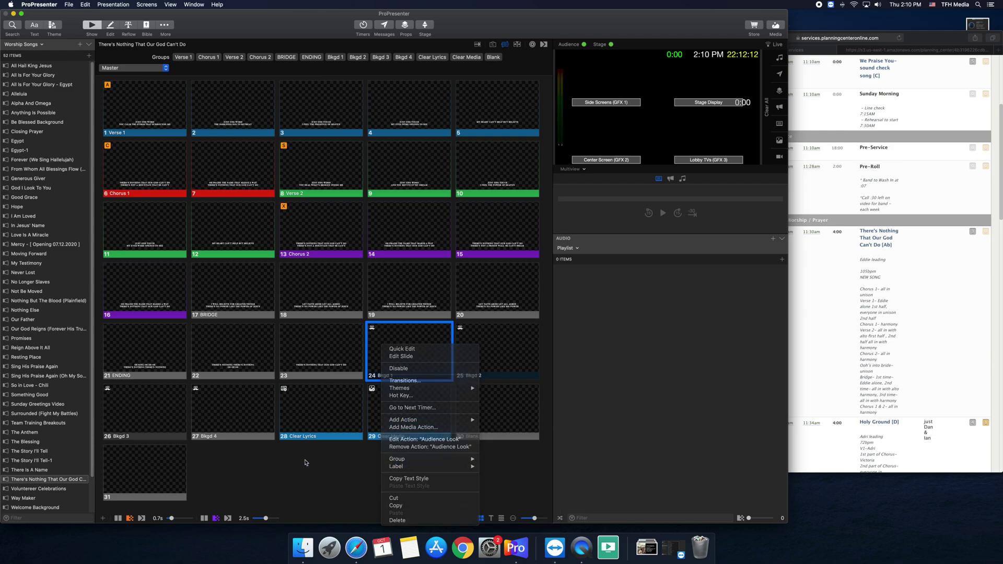